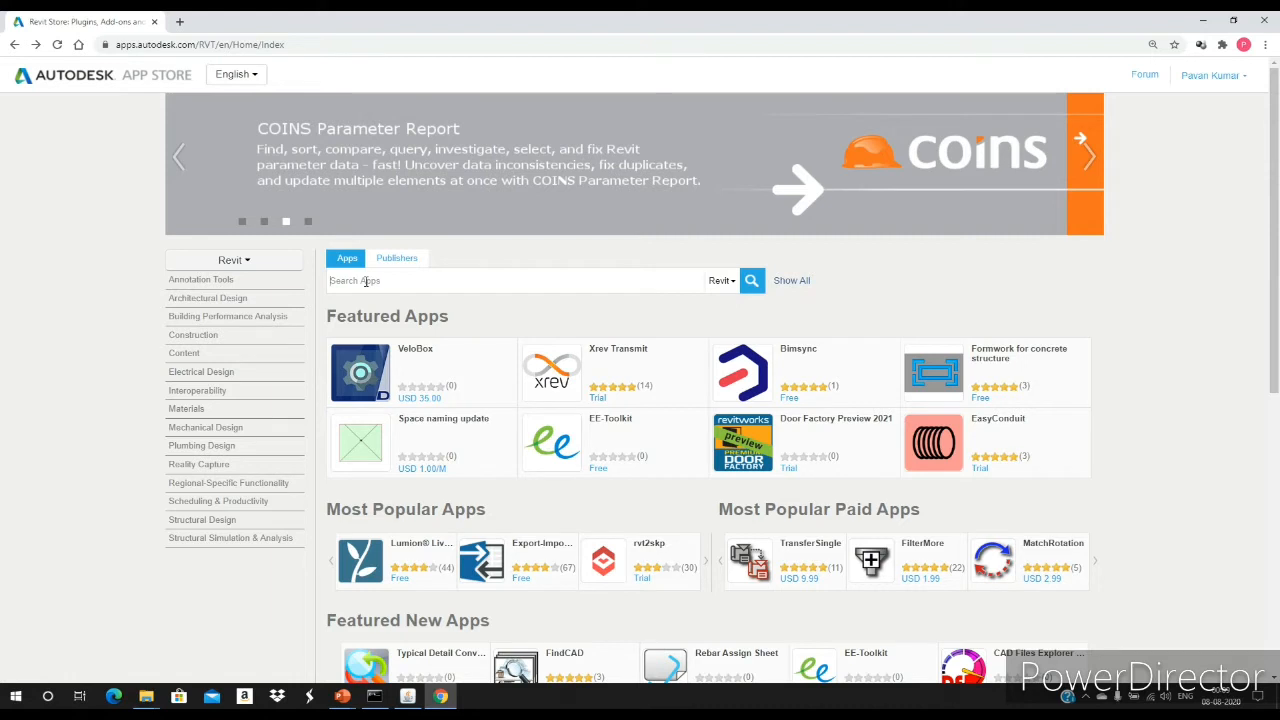
# Step: Search the Revit app store for SheetPRO and download the add-in from its detail page
pyautogui.write('SheetPRO')
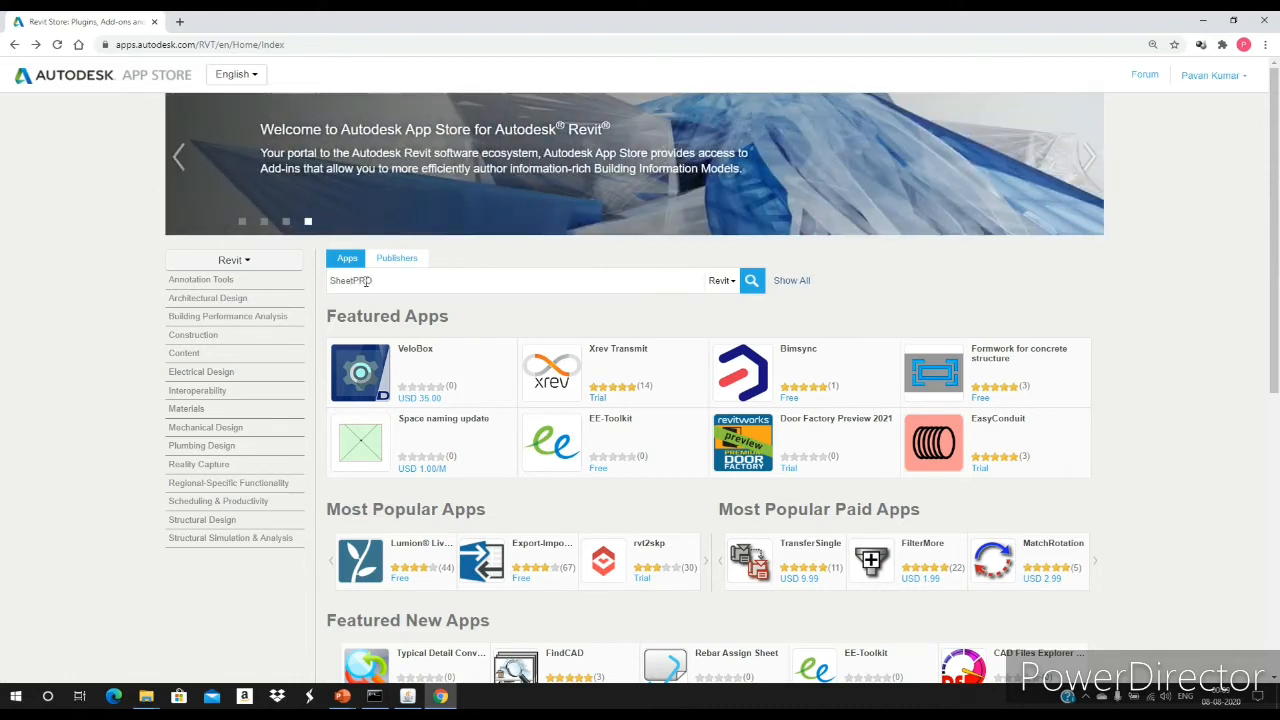
pyautogui.click(751, 281)
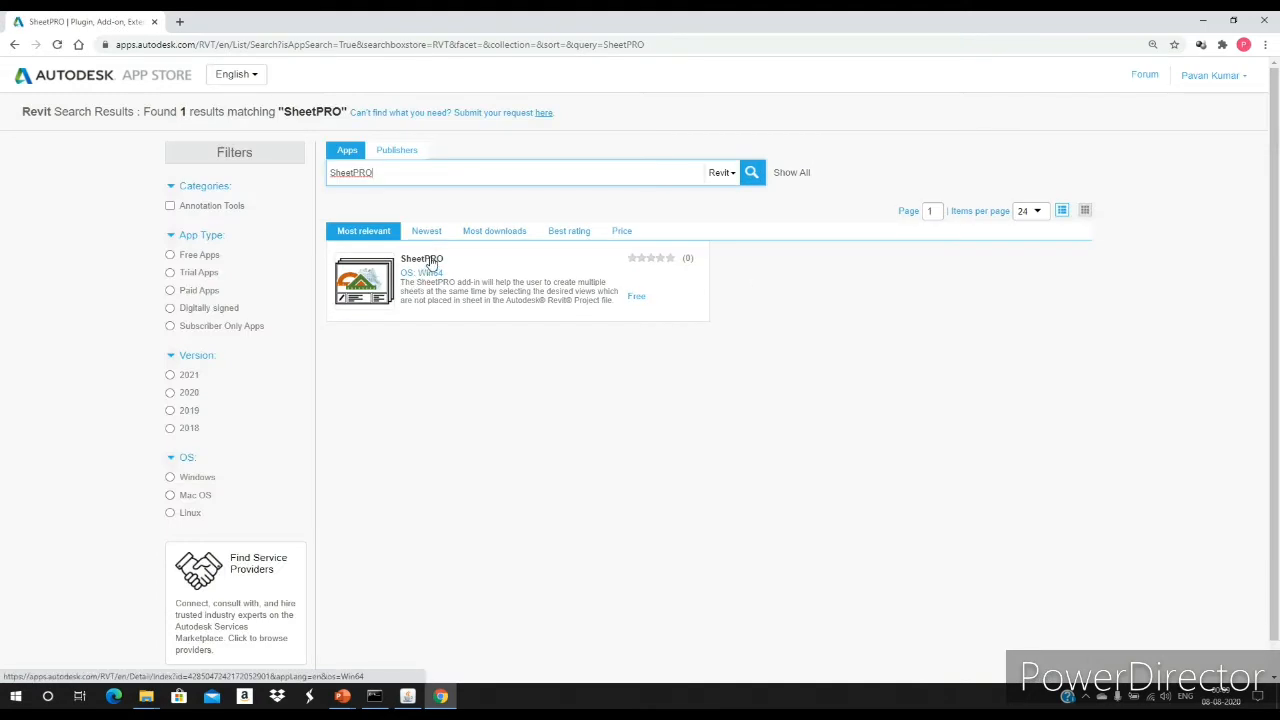
pyautogui.click(432, 260)
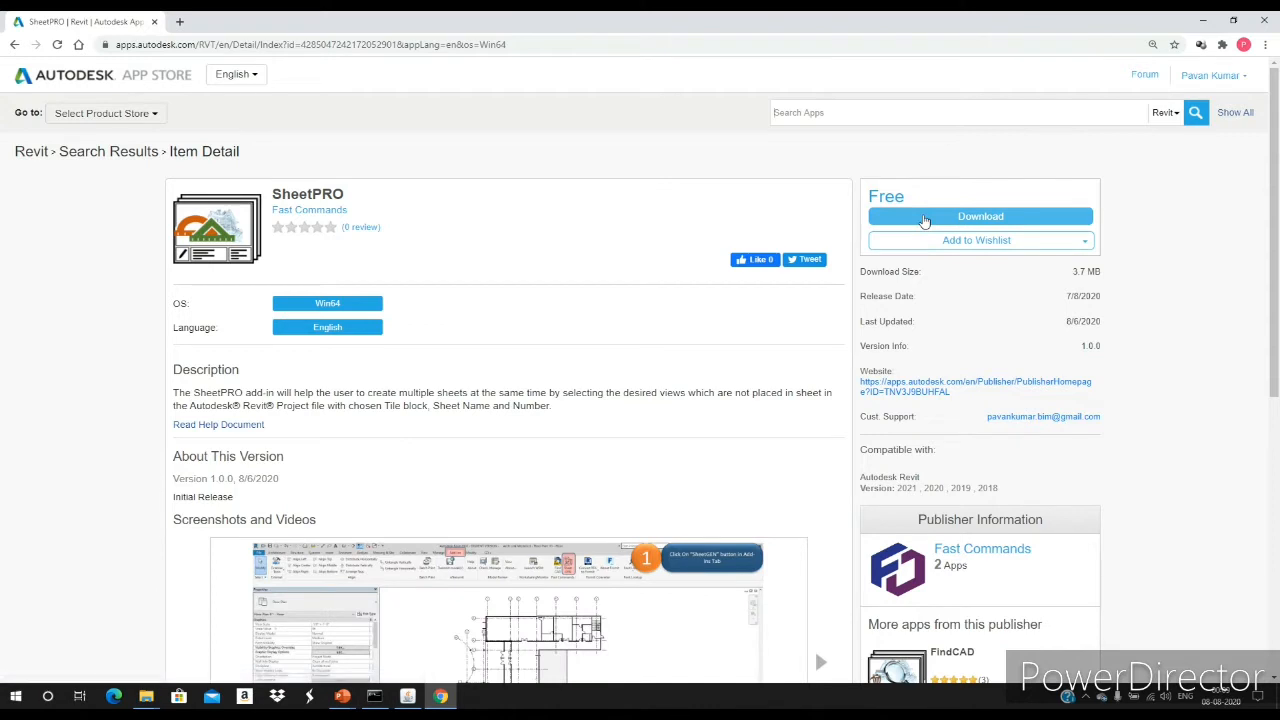
pyautogui.click(925, 219)
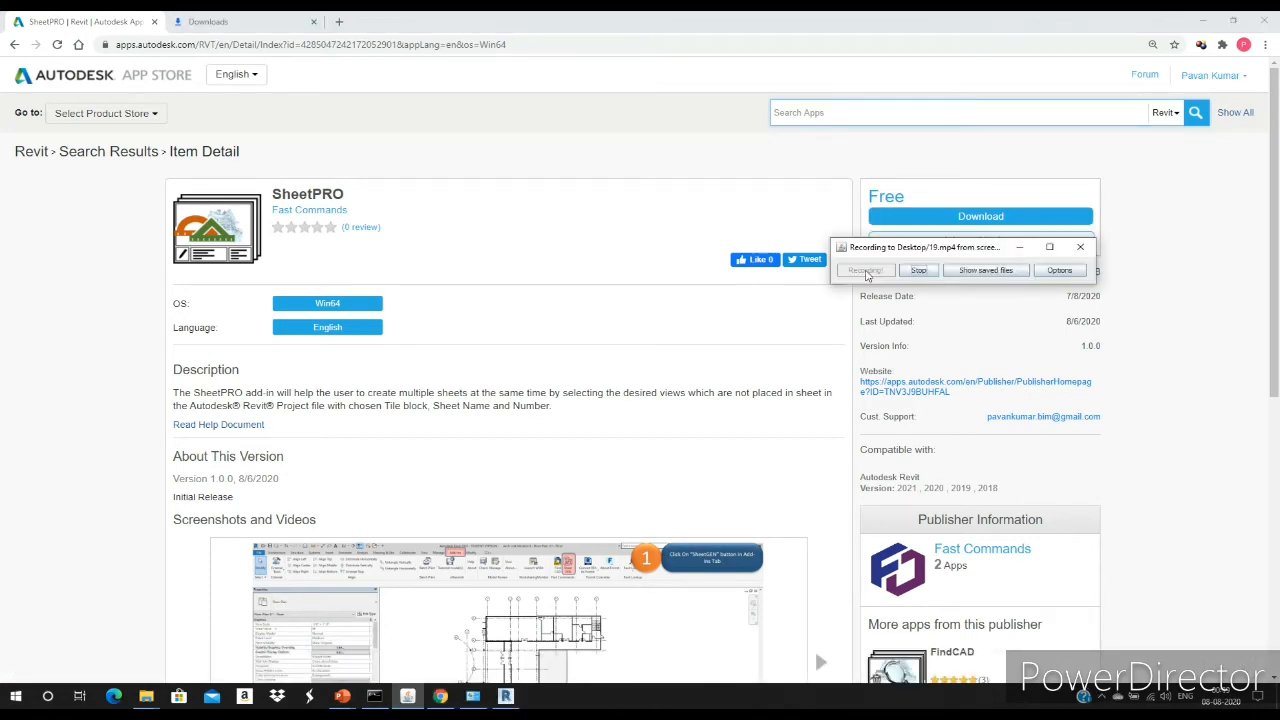
# Step: Run the downloaded FastCommandsSheetPRO (1).msi file and install the SheetPRO plug-in
pyautogui.click(1020, 247)
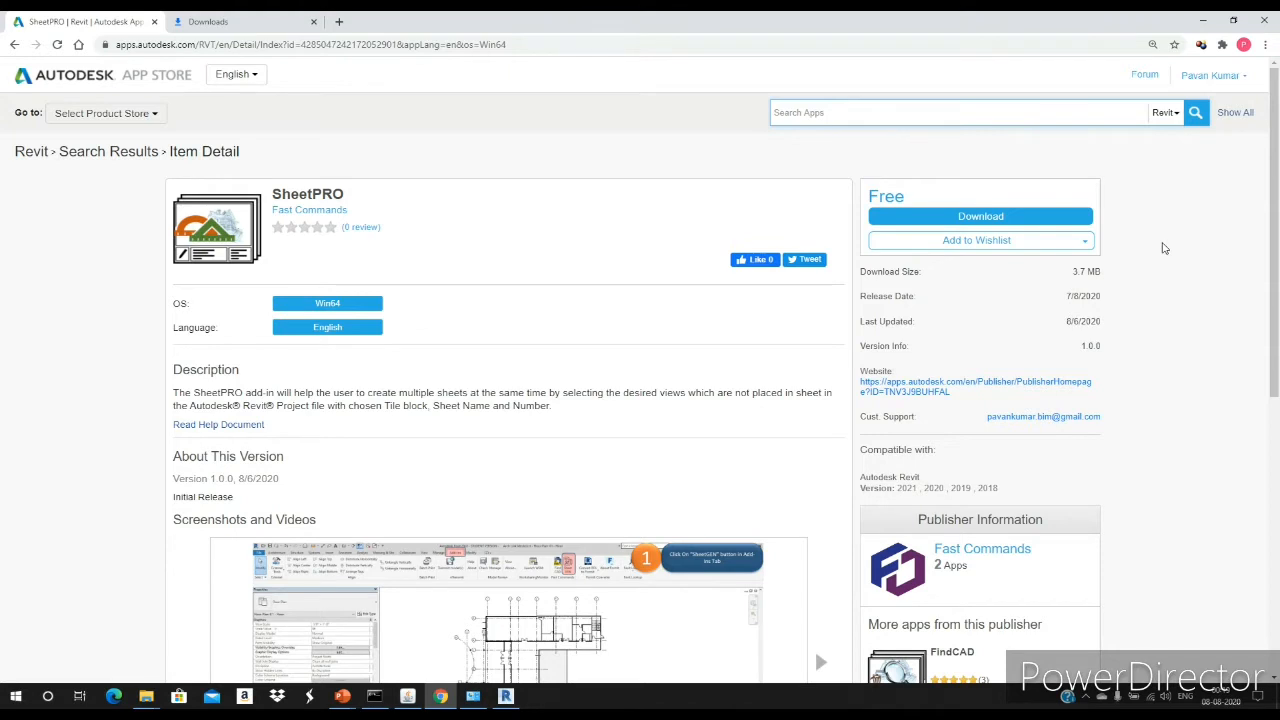
pyautogui.hotkey('ctrl', 'Tab')
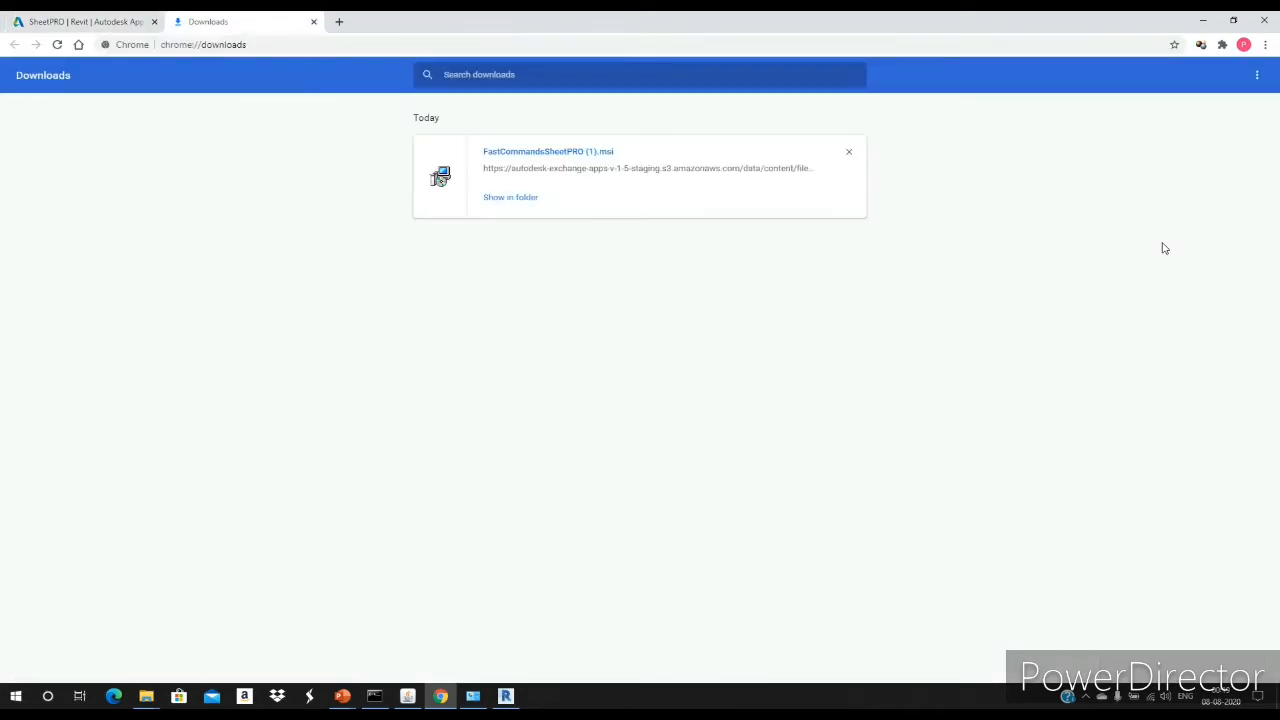
pyautogui.click(563, 152)
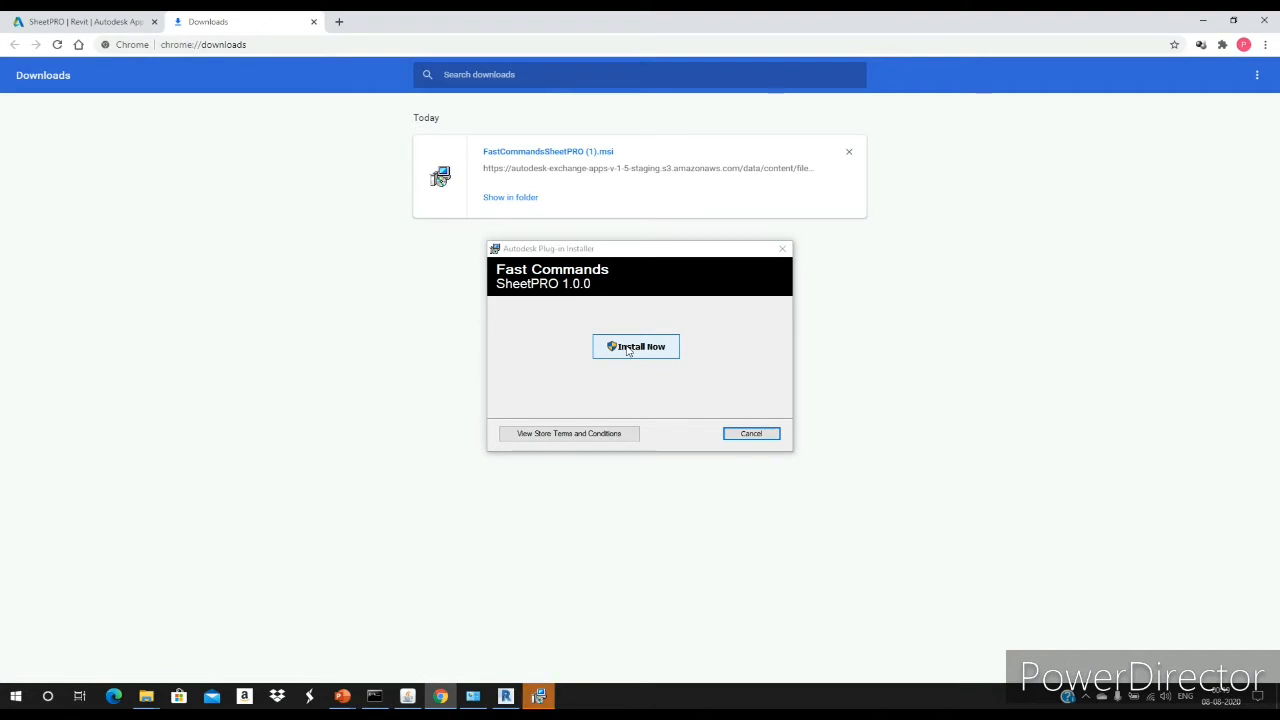
pyautogui.click(636, 347)
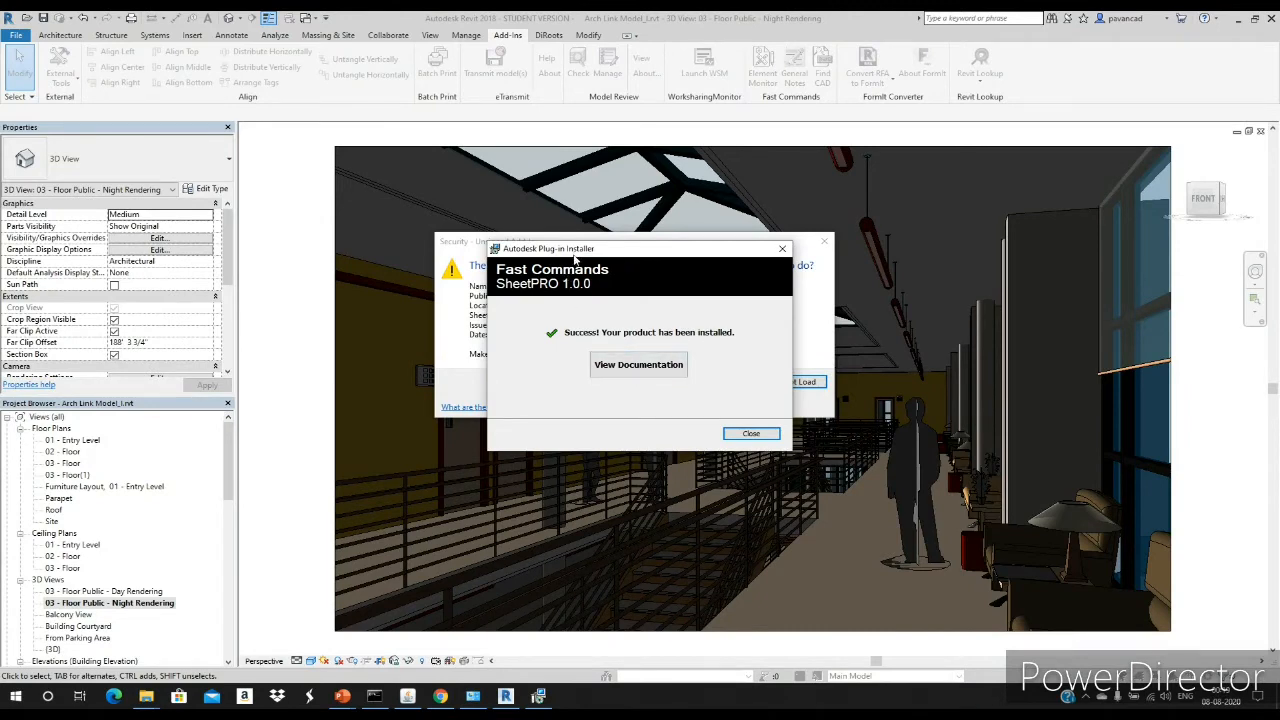
# Step: Close the finished plug-in installer and allow Revit to always load the unsigned SheetPro add-in
pyautogui.moveTo(575, 256); pyautogui.dragTo(569, 406)
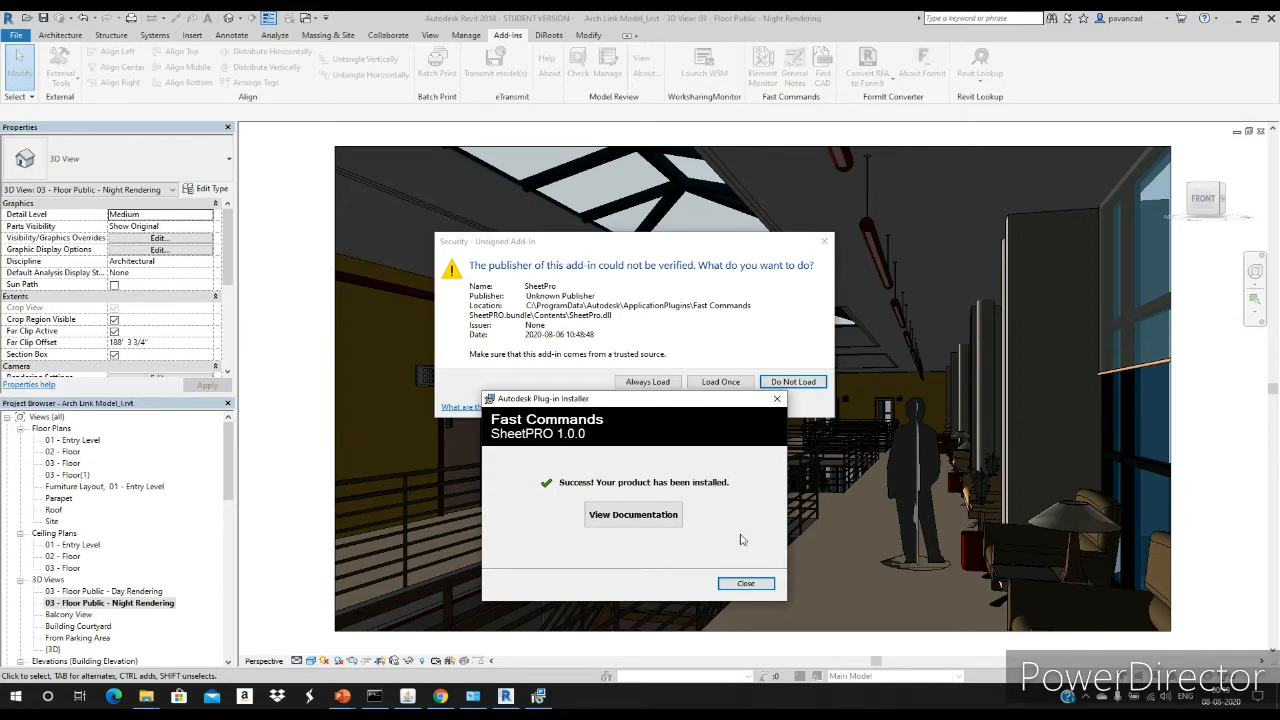
pyautogui.click(746, 584)
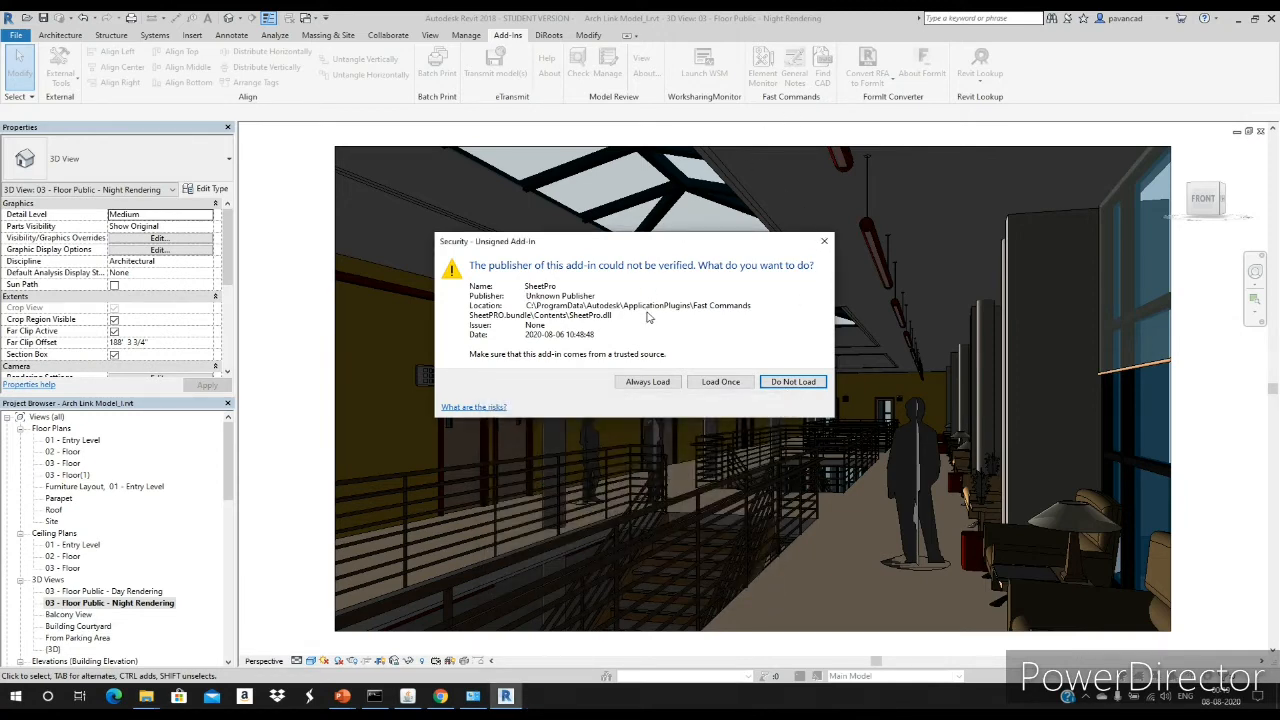
pyautogui.click(647, 382)
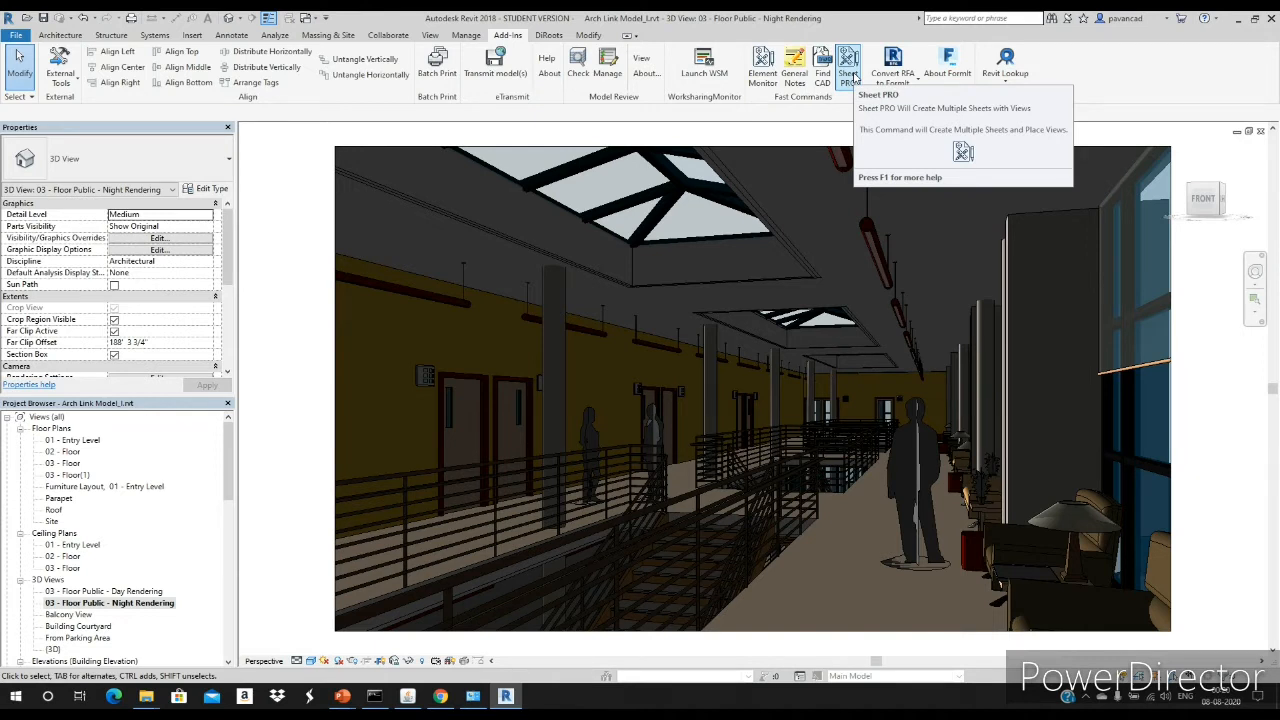
# Step: Open the Sheet PRO help document, look through its usage instructions and first screenshots, and return to Revit
pyautogui.press('F1')
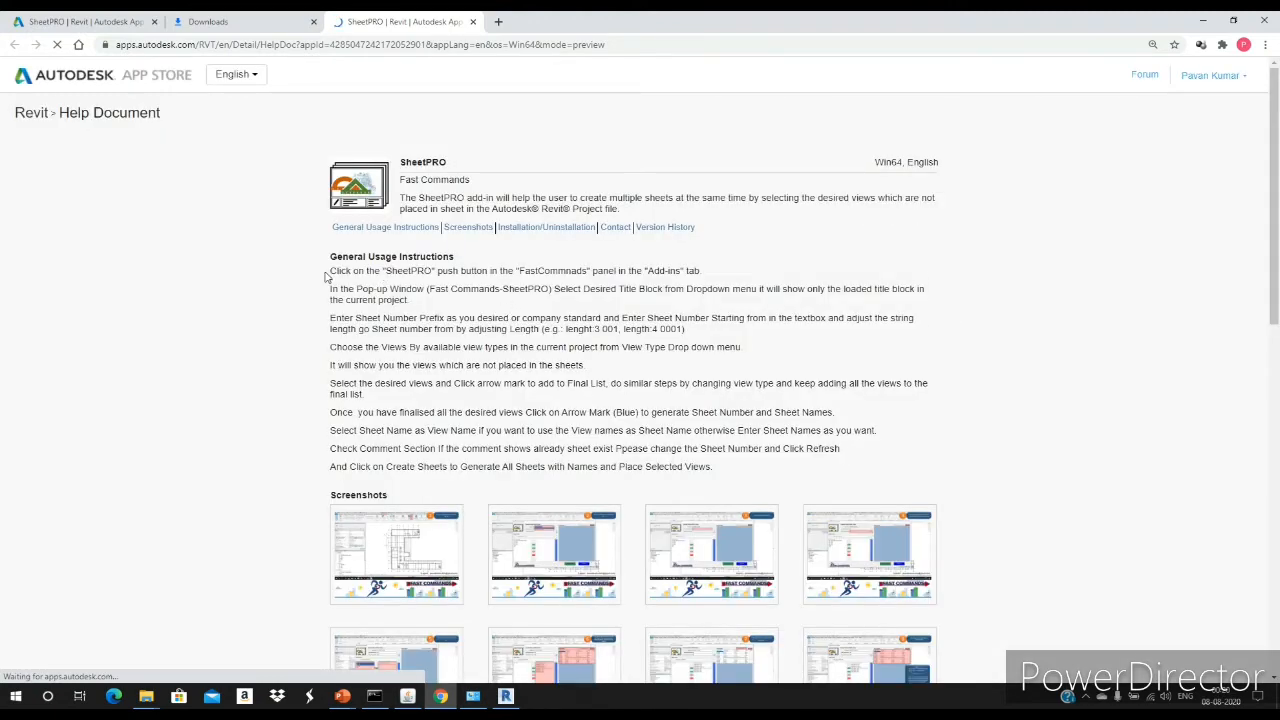
pyautogui.scroll(-2, 328, 263)
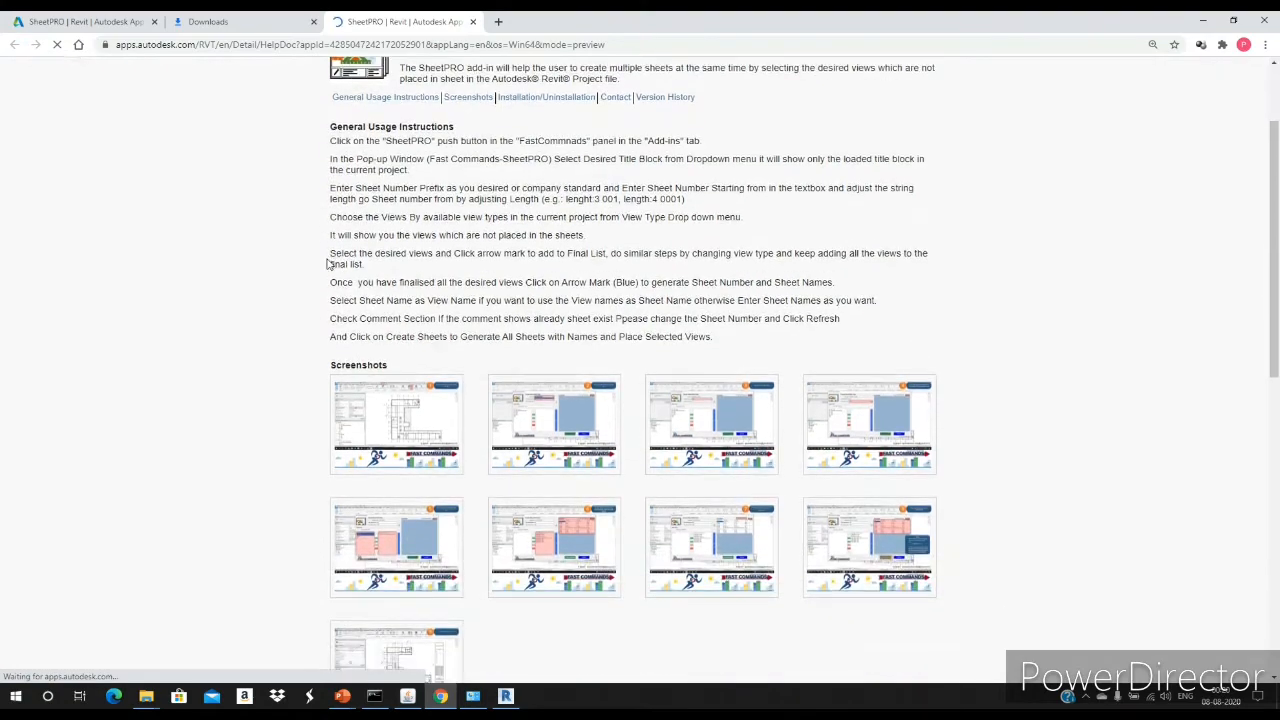
pyautogui.click(385, 422)
pyautogui.click(1031, 373)
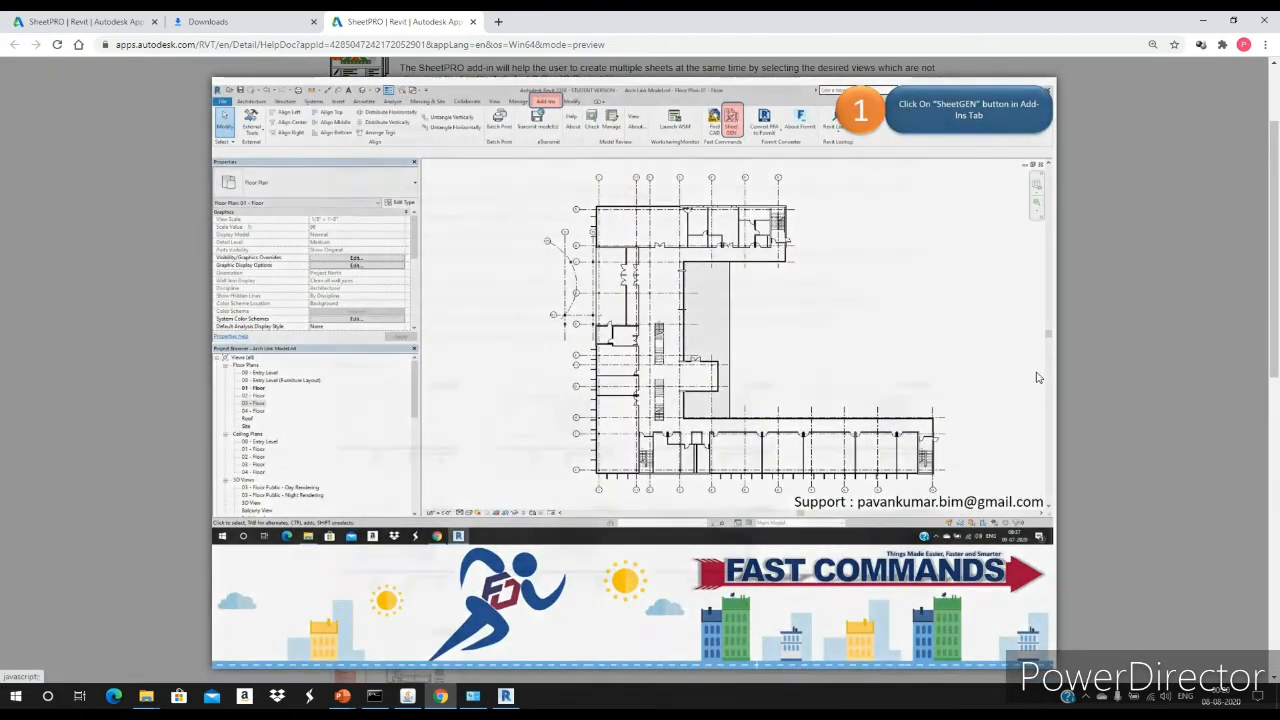
pyautogui.click(1031, 373)
pyautogui.click(1033, 374)
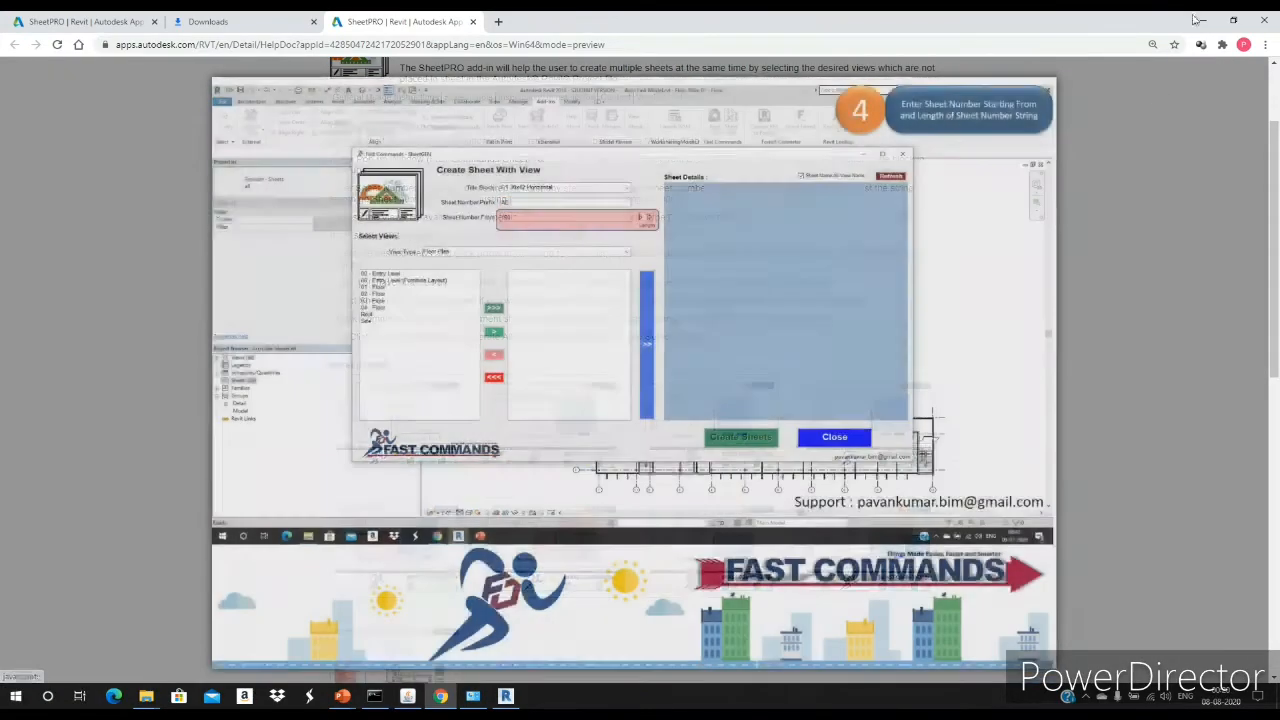
pyautogui.click(1206, 20)
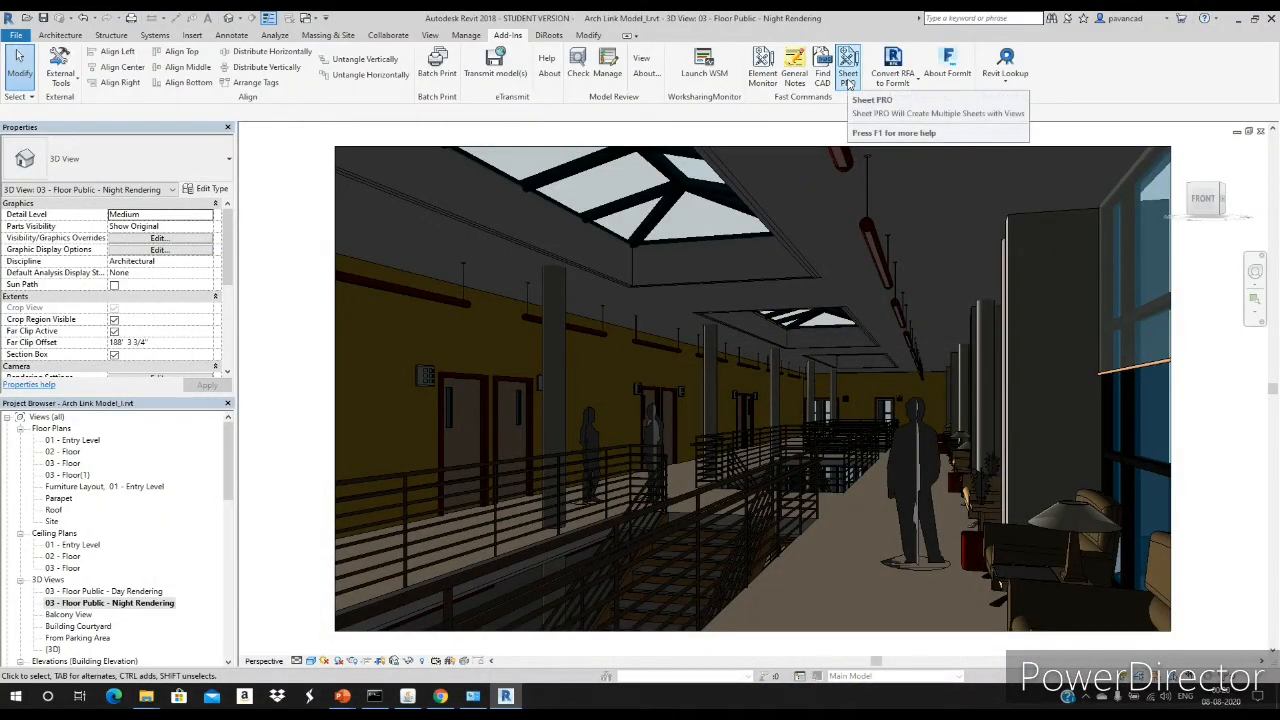
# Step: Start the Sheet PRO add-in and choose E1 30x42 Horizontal as the title block
pyautogui.click(848, 78)
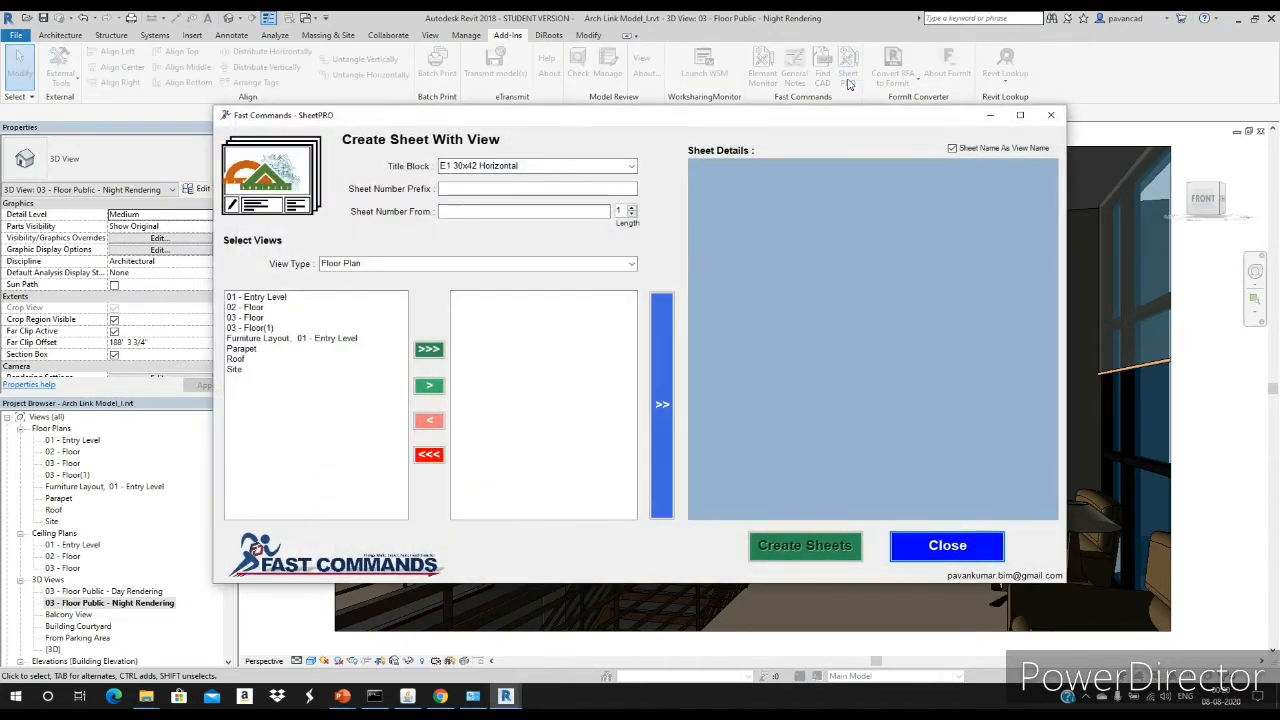
pyautogui.moveTo(823, 120); pyautogui.dragTo(833, 112)
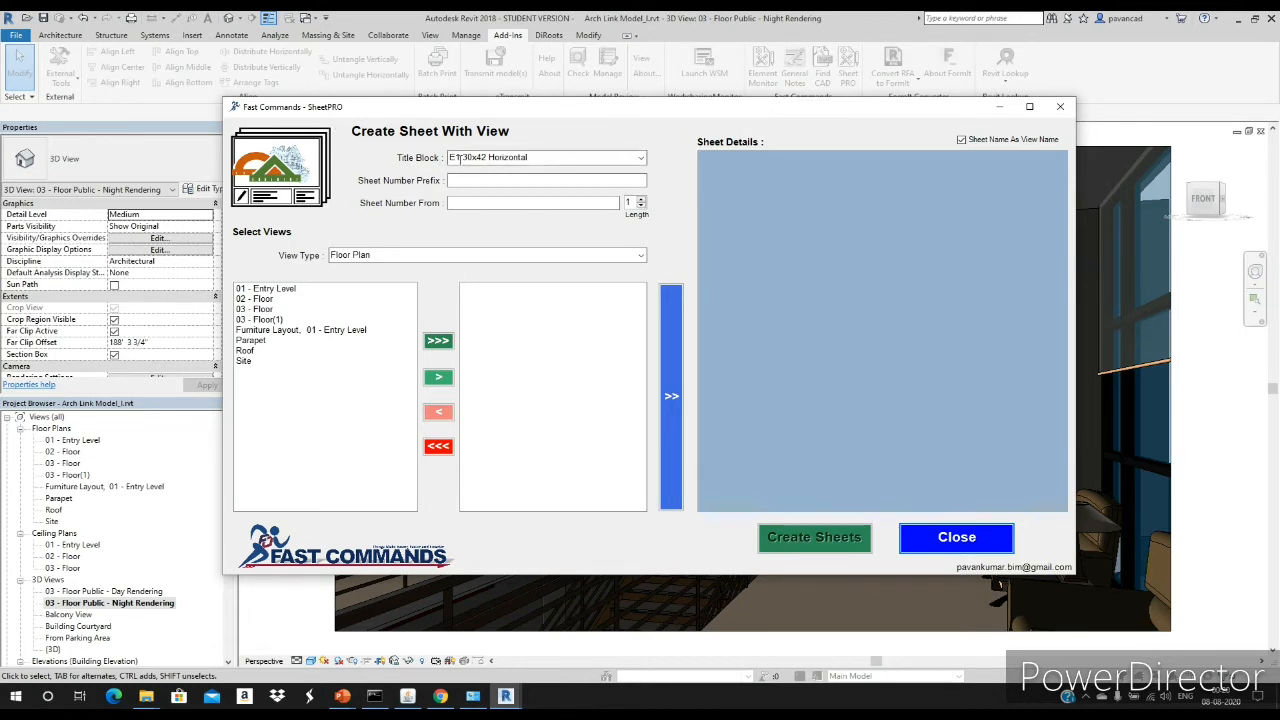
pyautogui.click(641, 159)
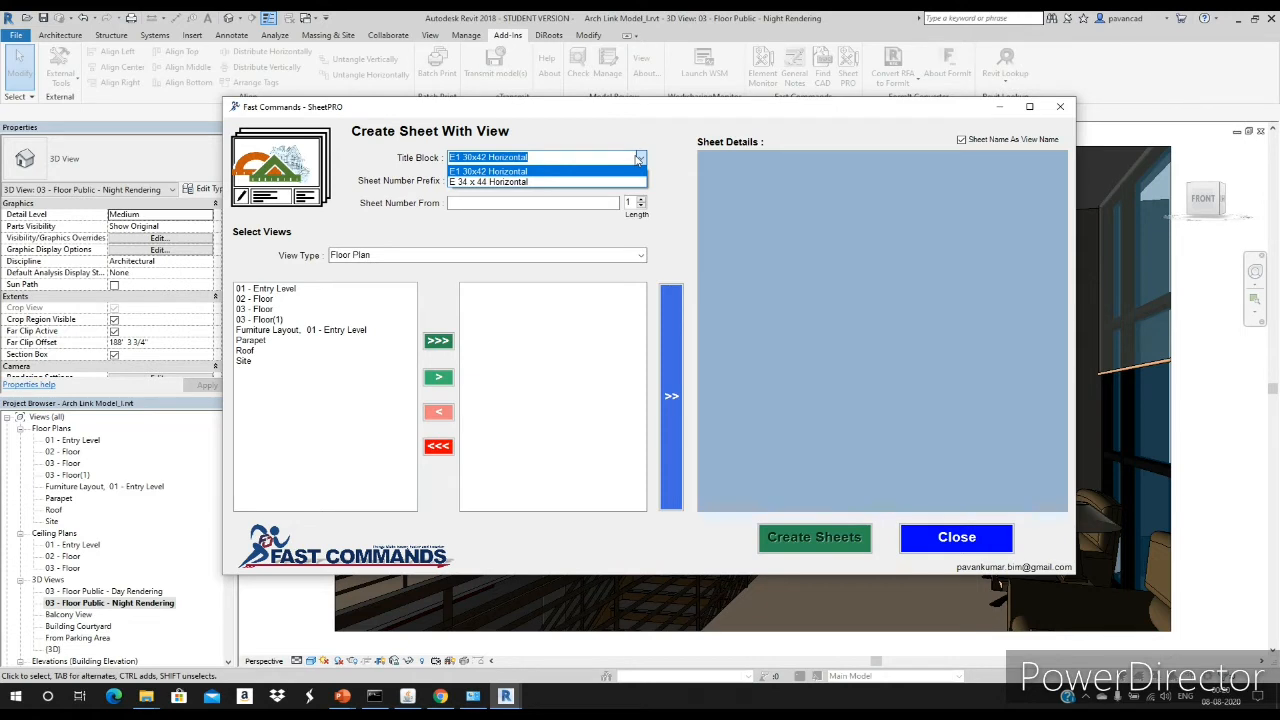
pyautogui.click(503, 172)
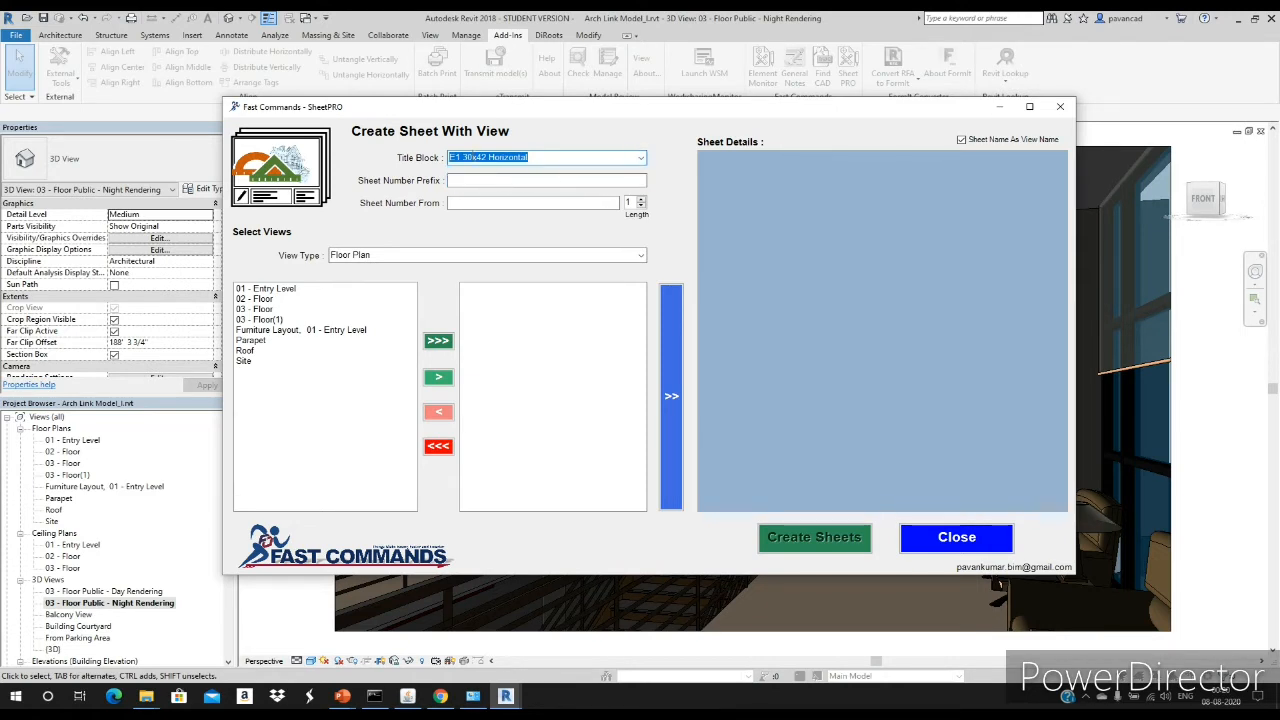
# Step: Set the sheet number prefix to MC-, the starting number to 100 and the number length to 5
pyautogui.click(480, 181)
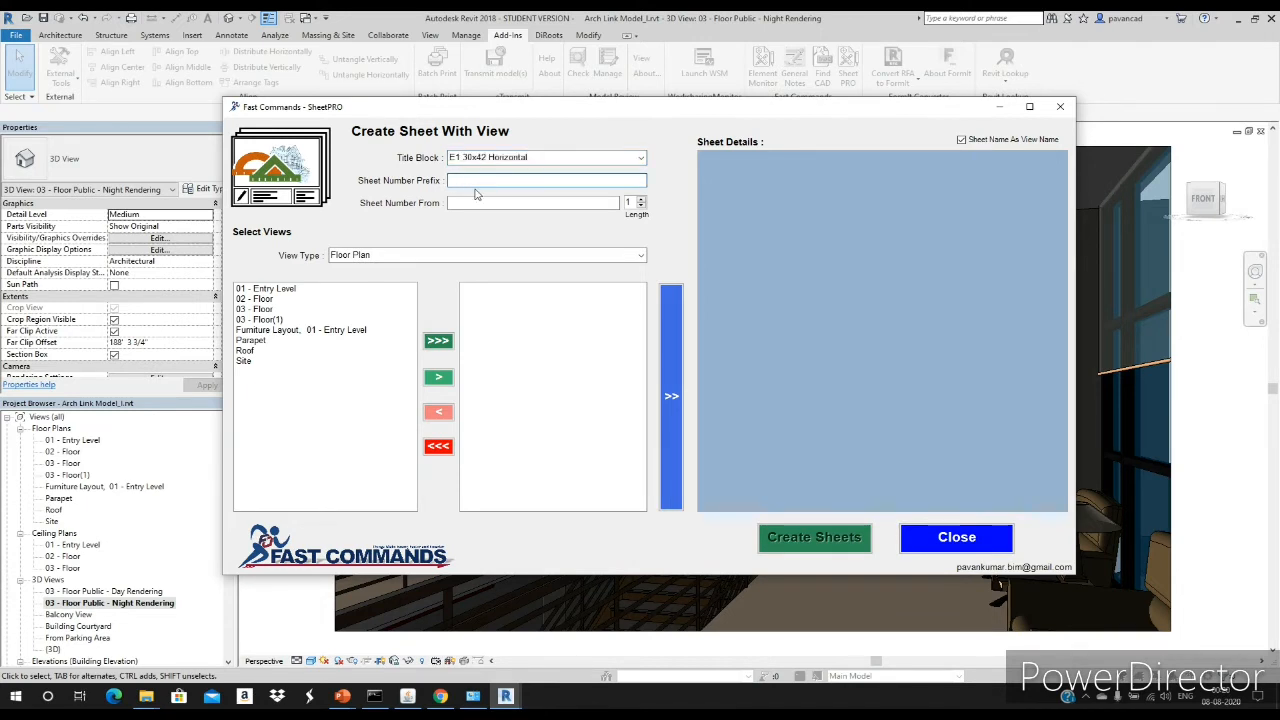
pyautogui.write('MC-')
pyautogui.click(466, 202)
pyautogui.write('100')
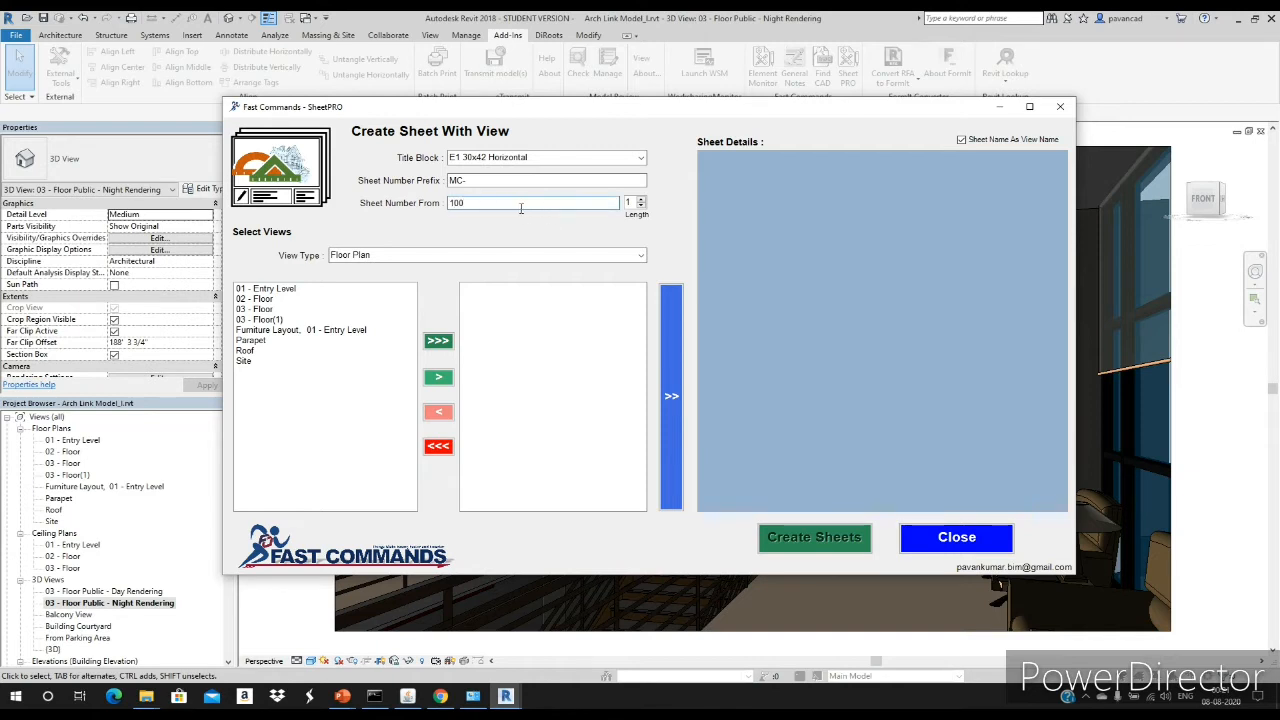
pyautogui.doubleClick(458, 203)
pyautogui.click(642, 200)
pyautogui.doubleClick(628, 202)
pyautogui.click(467, 202)
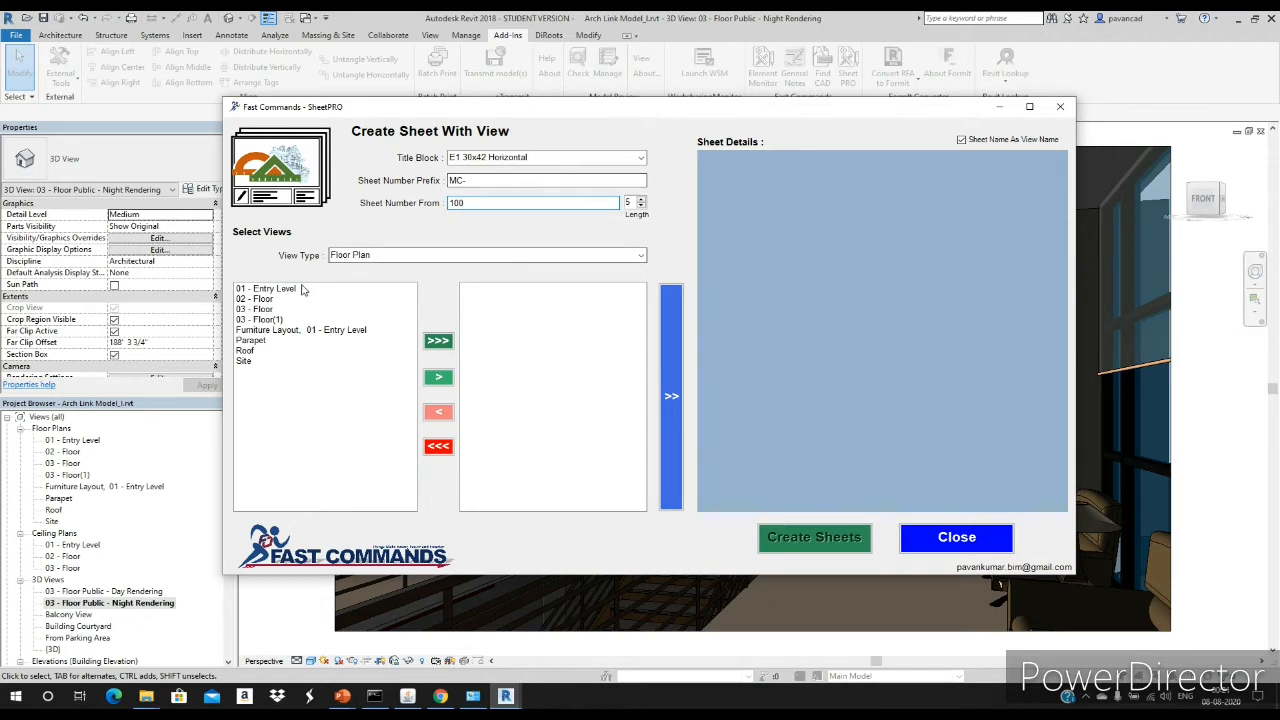
# Step: Add the floor plan views 01 - Entry Level, 02 - Floor and 03 - Floor to the list of selected views
pyautogui.click(642, 257)
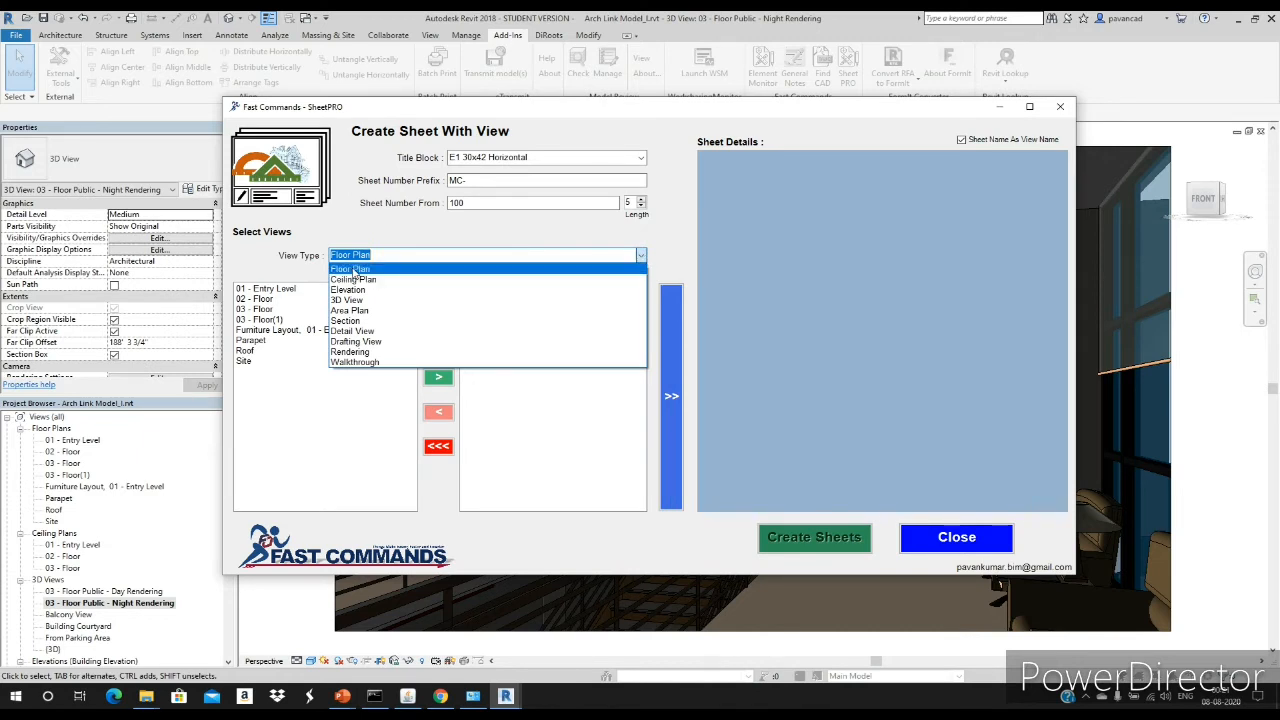
pyautogui.click(353, 270)
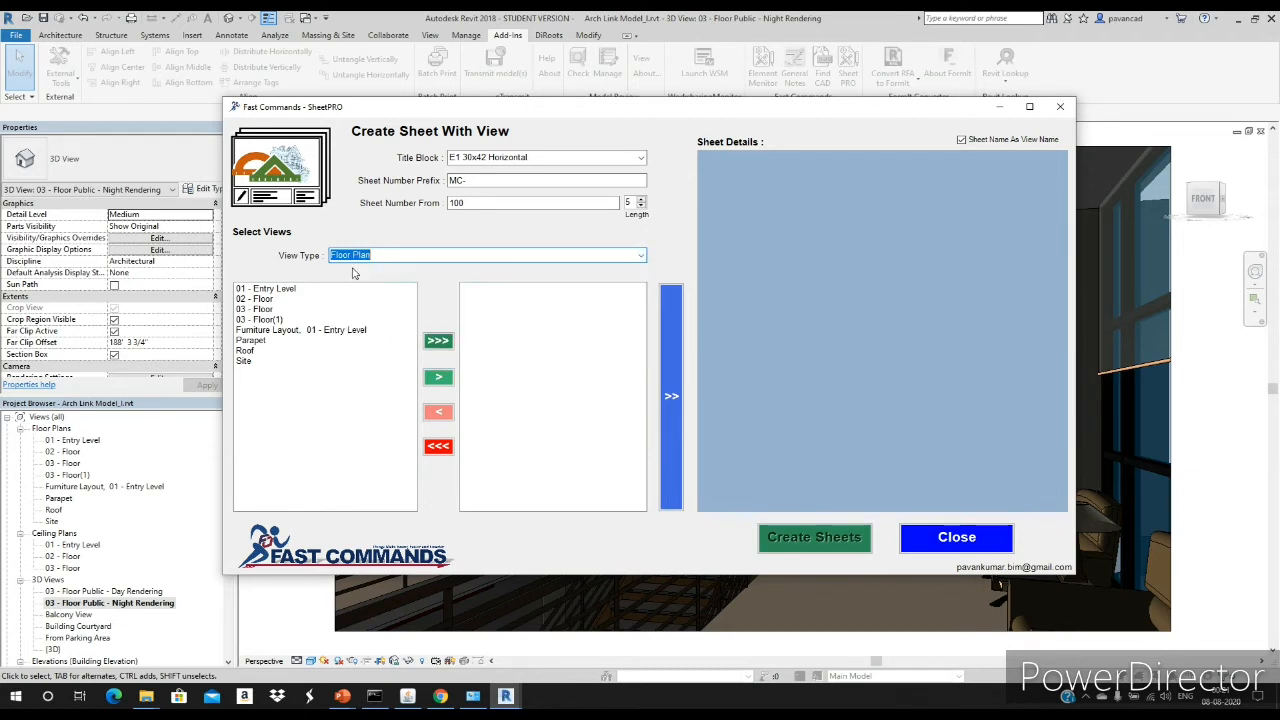
pyautogui.click(264, 291)
pyautogui.keyDown('shift'); pyautogui.click(265, 300); pyautogui.keyUp('shift')
pyautogui.keyDown('shift'); pyautogui.click(267, 309); pyautogui.keyUp('shift')
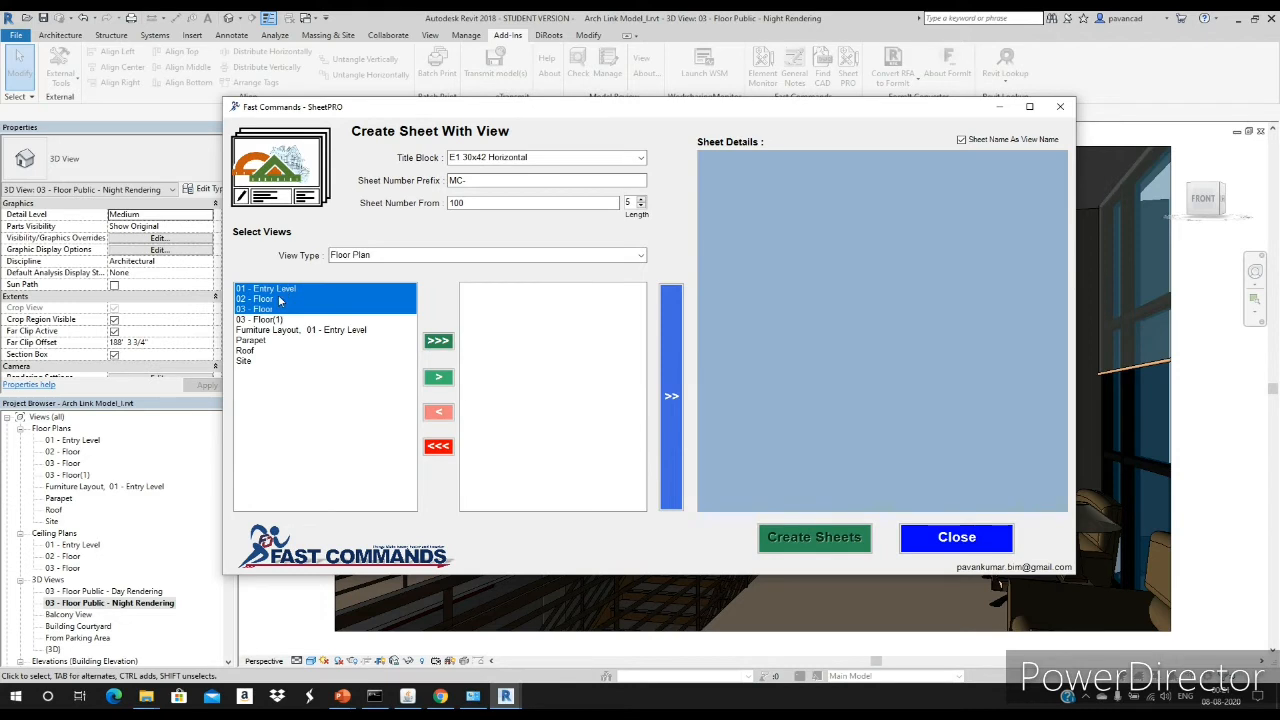
pyautogui.click(438, 378)
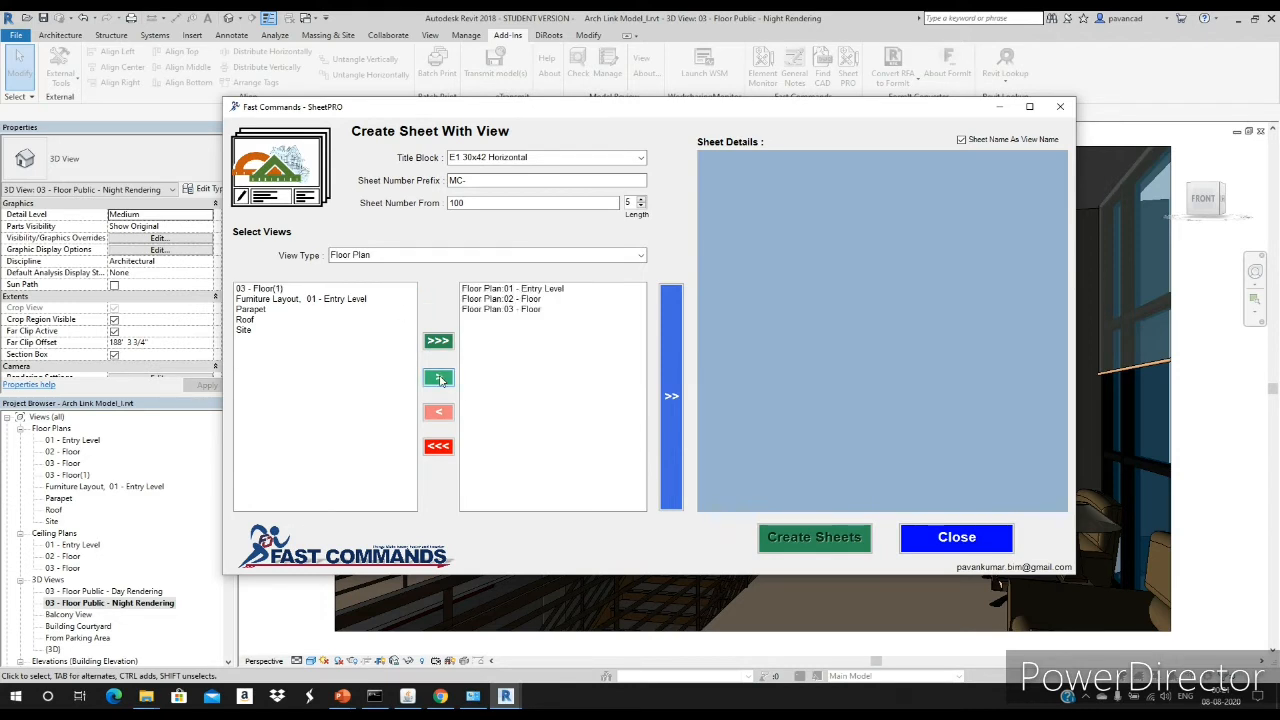
# Step: Add the ceiling plan views 01 - Entry Level, 02 - Floor and 03 - Floor to the list of selected views
pyautogui.click(645, 256)
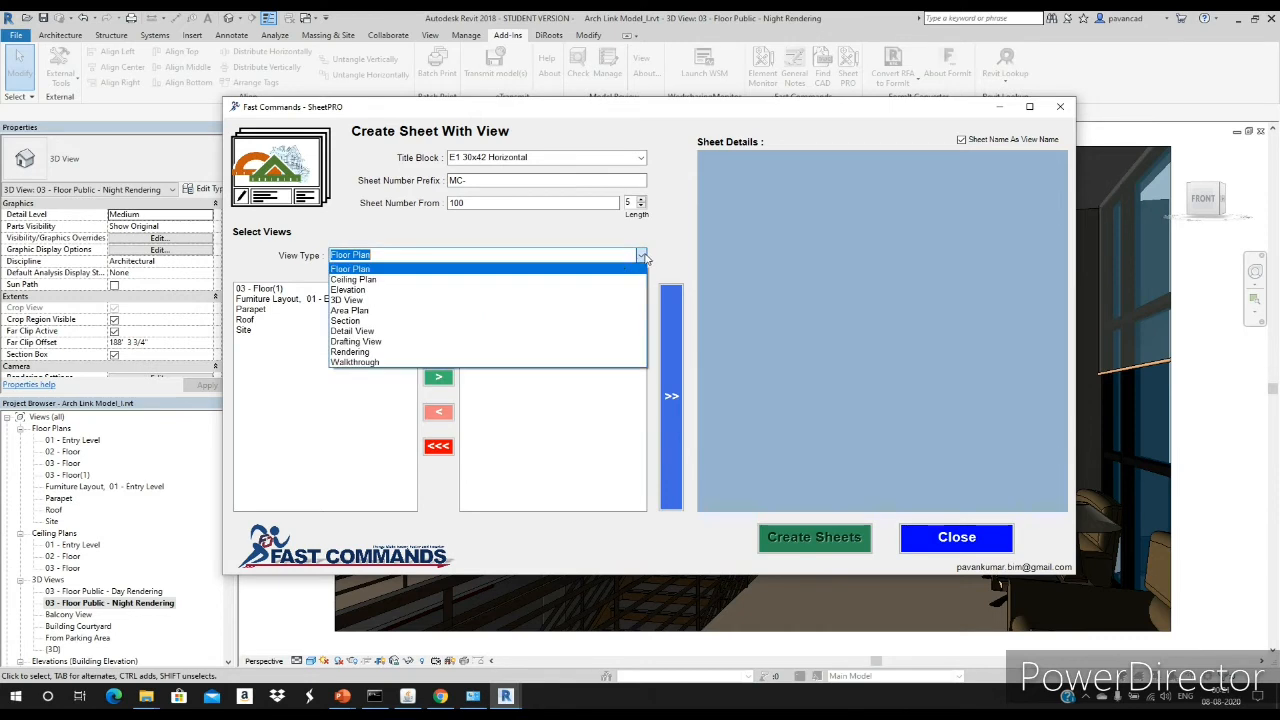
pyautogui.click(540, 280)
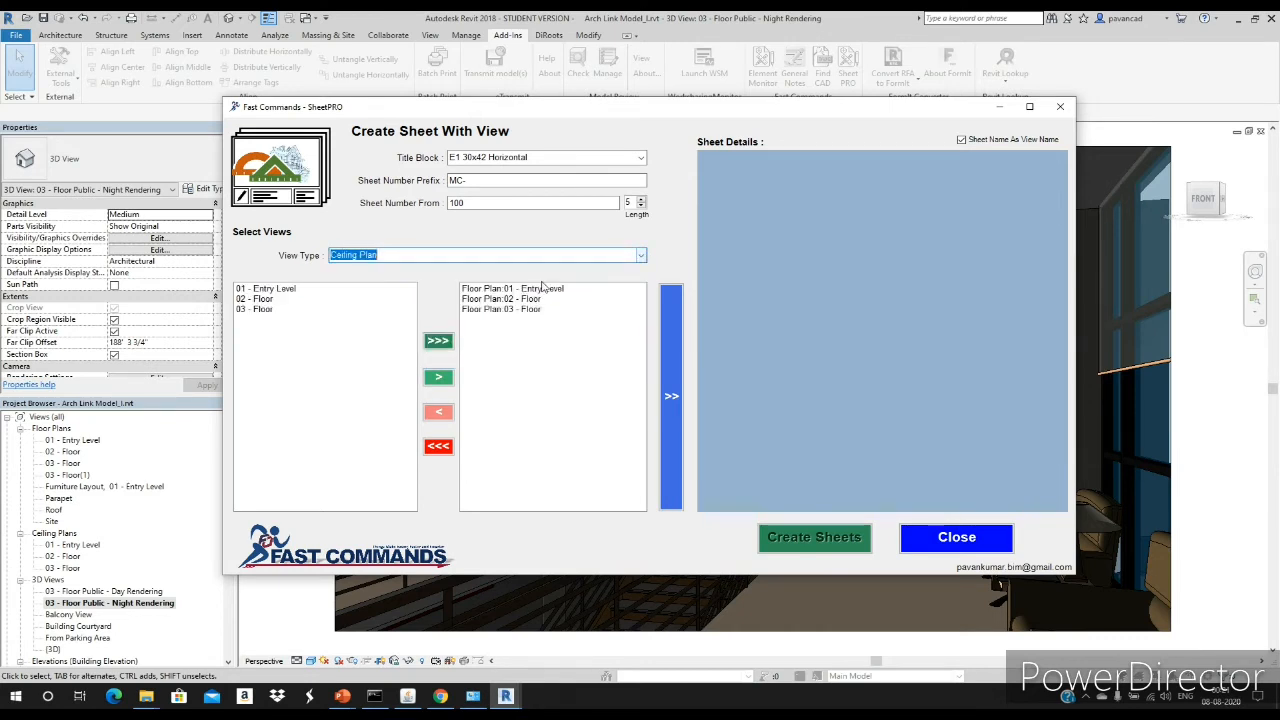
pyautogui.click(264, 289)
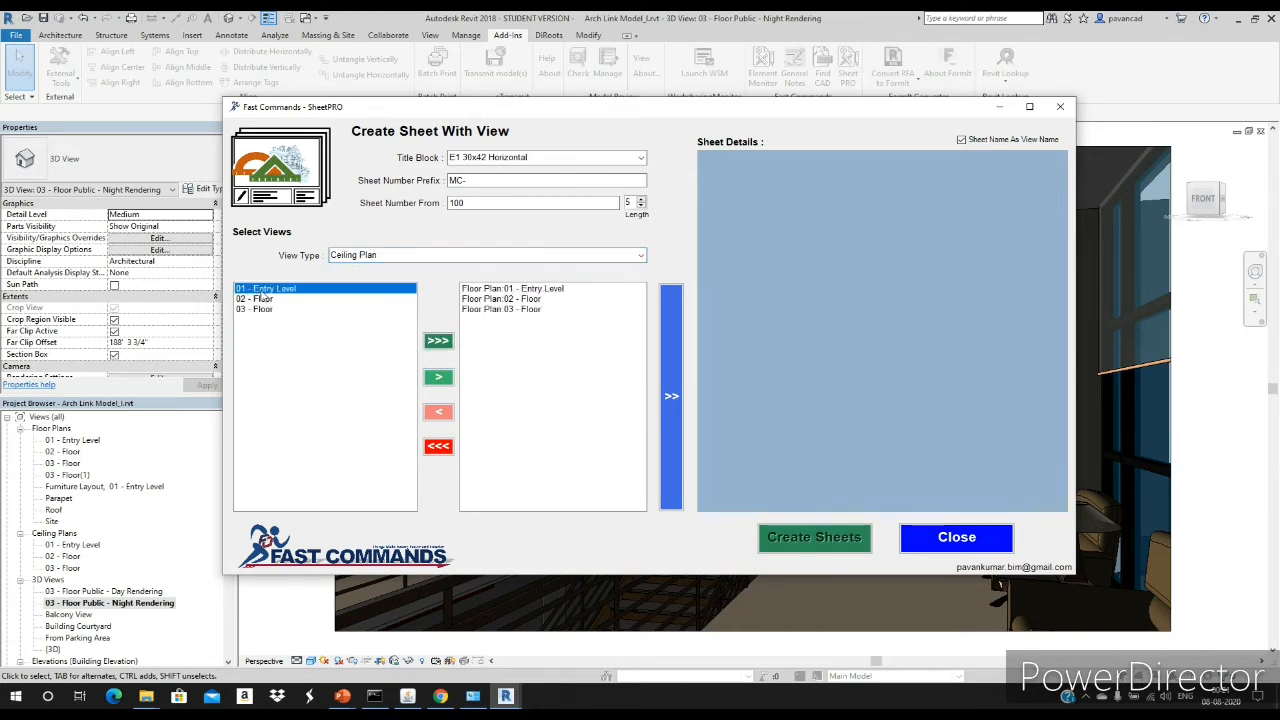
pyautogui.keyDown('ctrl'); pyautogui.click(262, 299); pyautogui.keyUp('ctrl')
pyautogui.keyDown('ctrl'); pyautogui.click(262, 310); pyautogui.keyUp('ctrl')
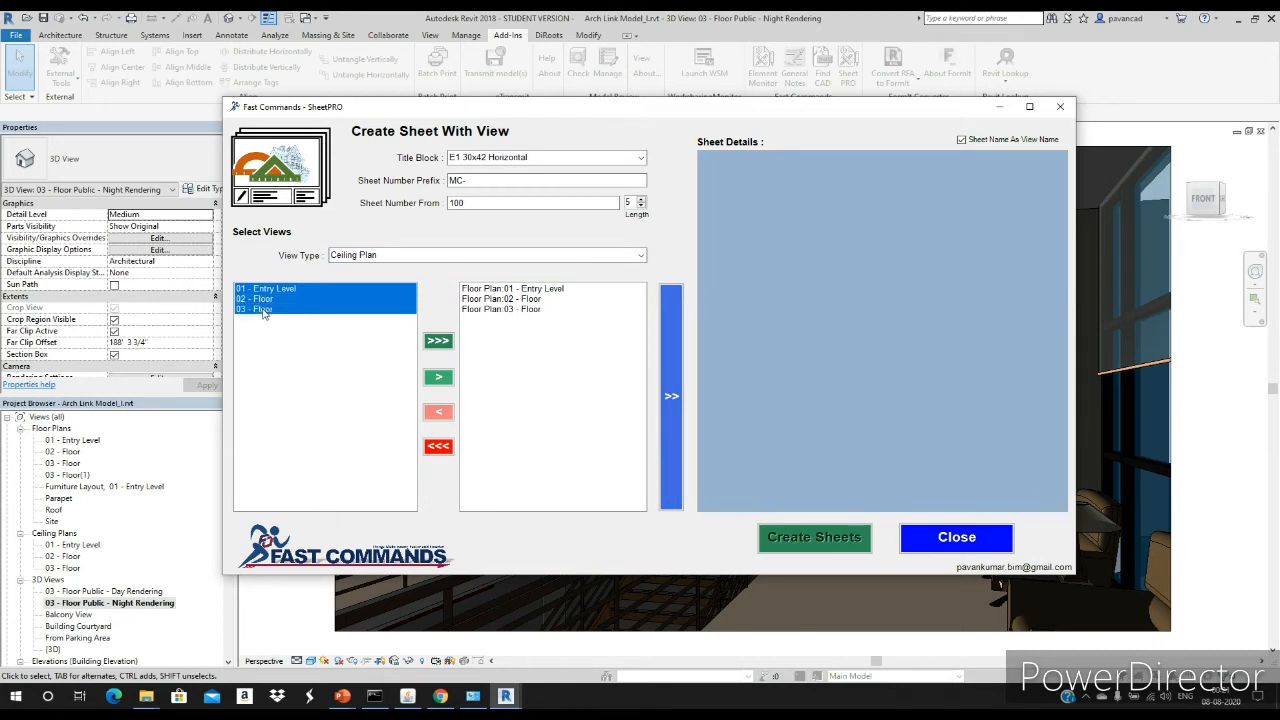
pyautogui.click(438, 377)
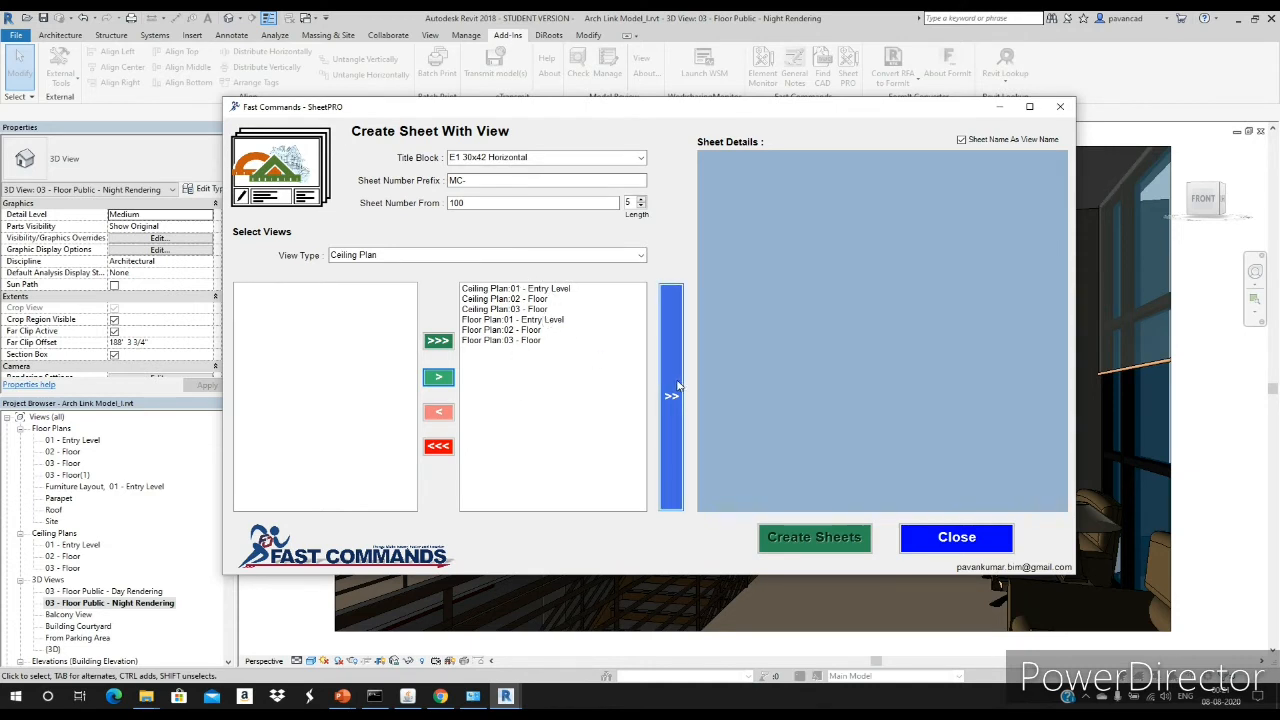
# Step: Generate the sheet details for the selected views and compare the first sheet number with the starting number
pyautogui.click(674, 395)
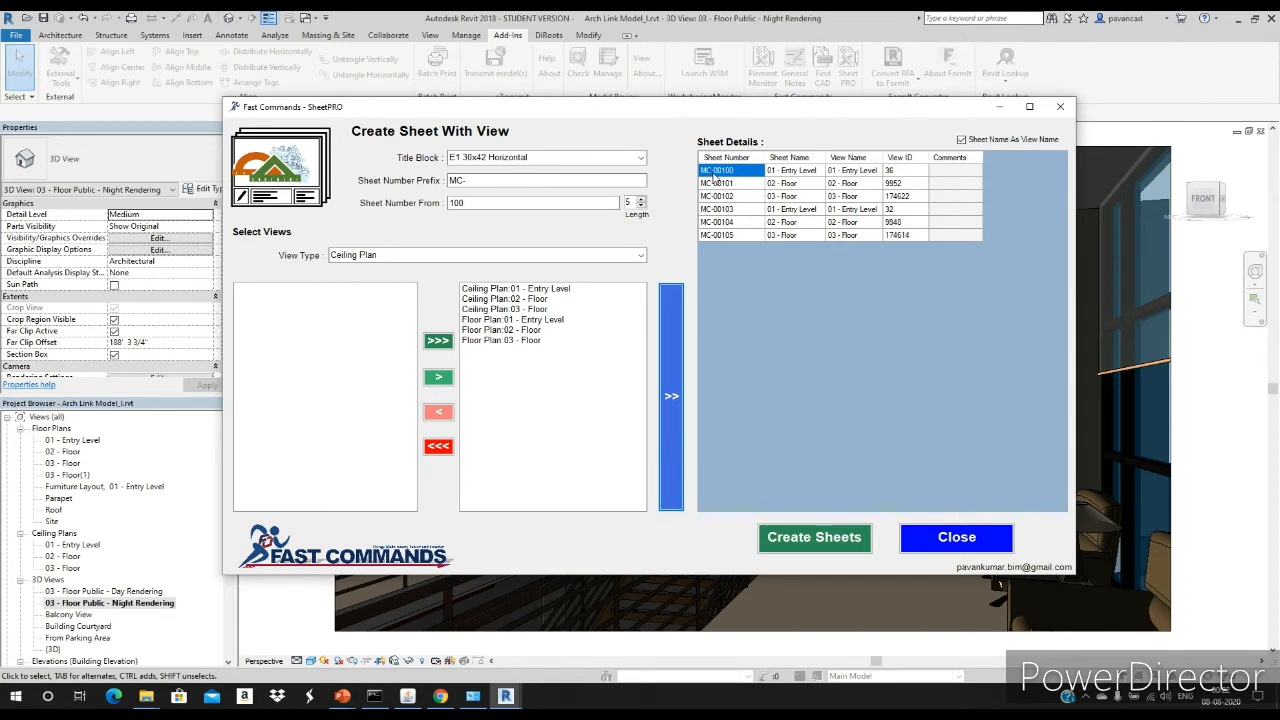
pyautogui.doubleClick(455, 204)
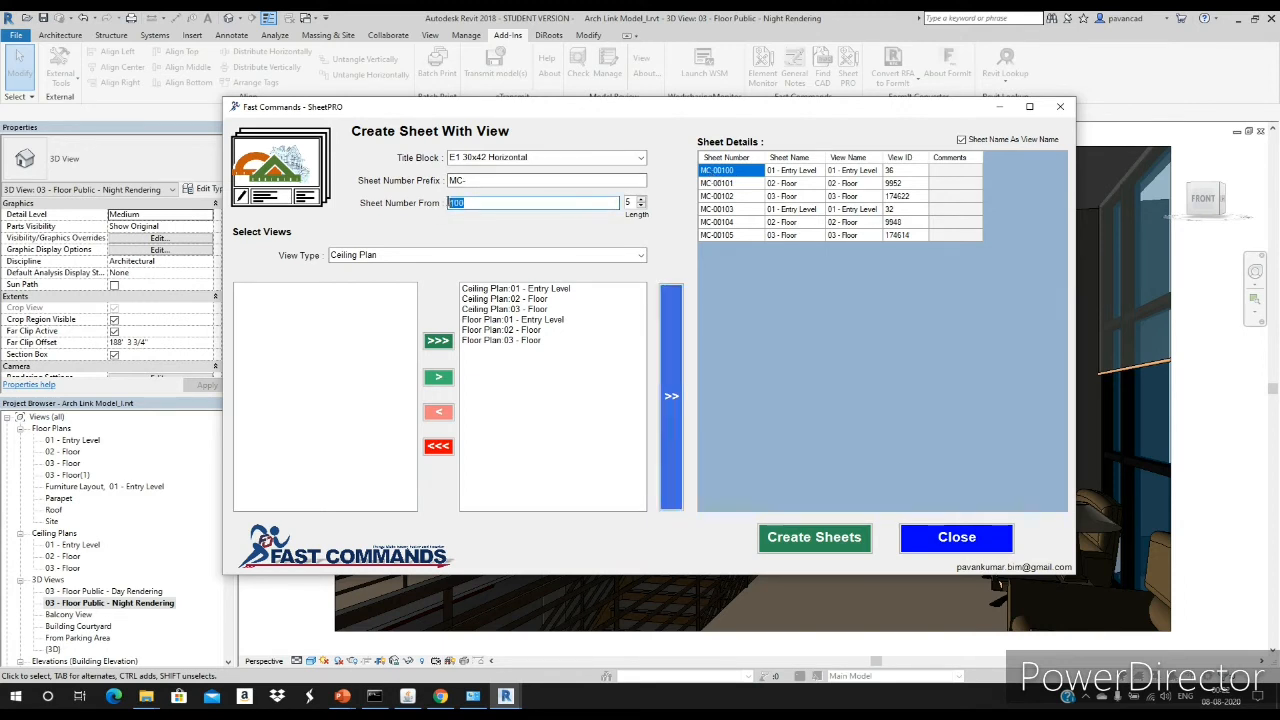
pyautogui.click(724, 176)
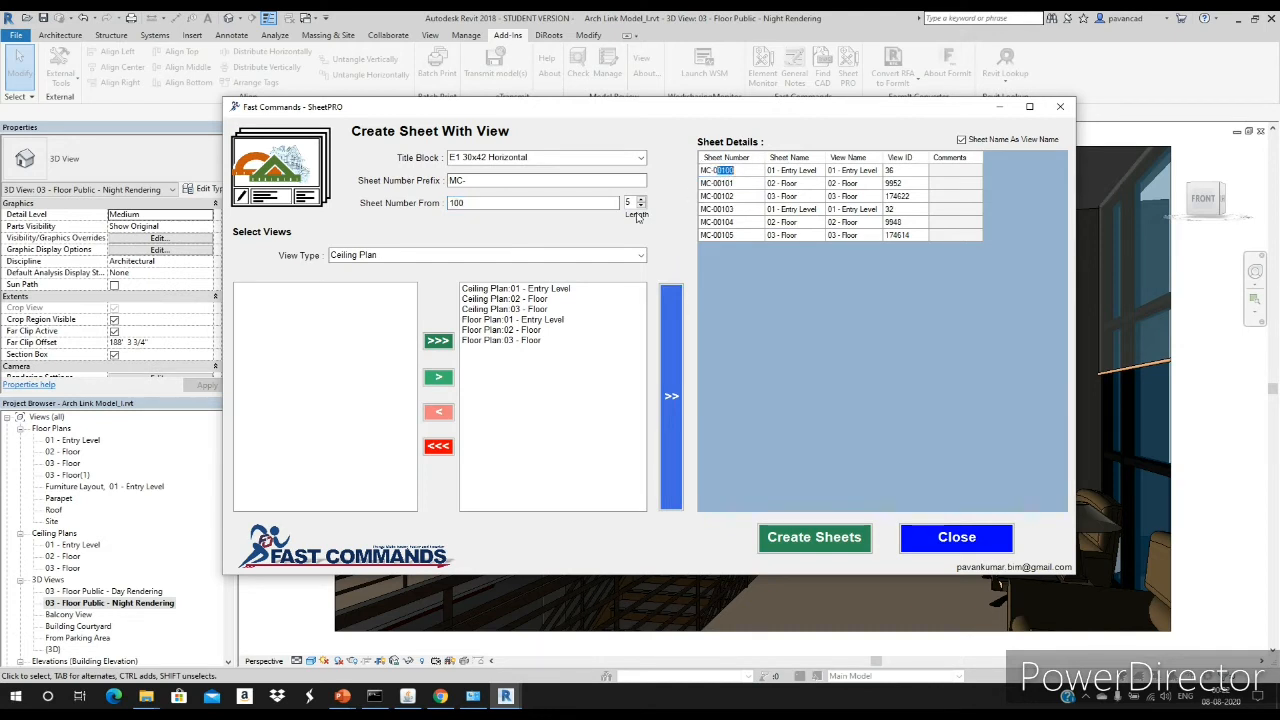
# Step: Compare the number length setting with the digits of the first generated sheet number
pyautogui.moveTo(634, 203); pyautogui.dragTo(628, 202)
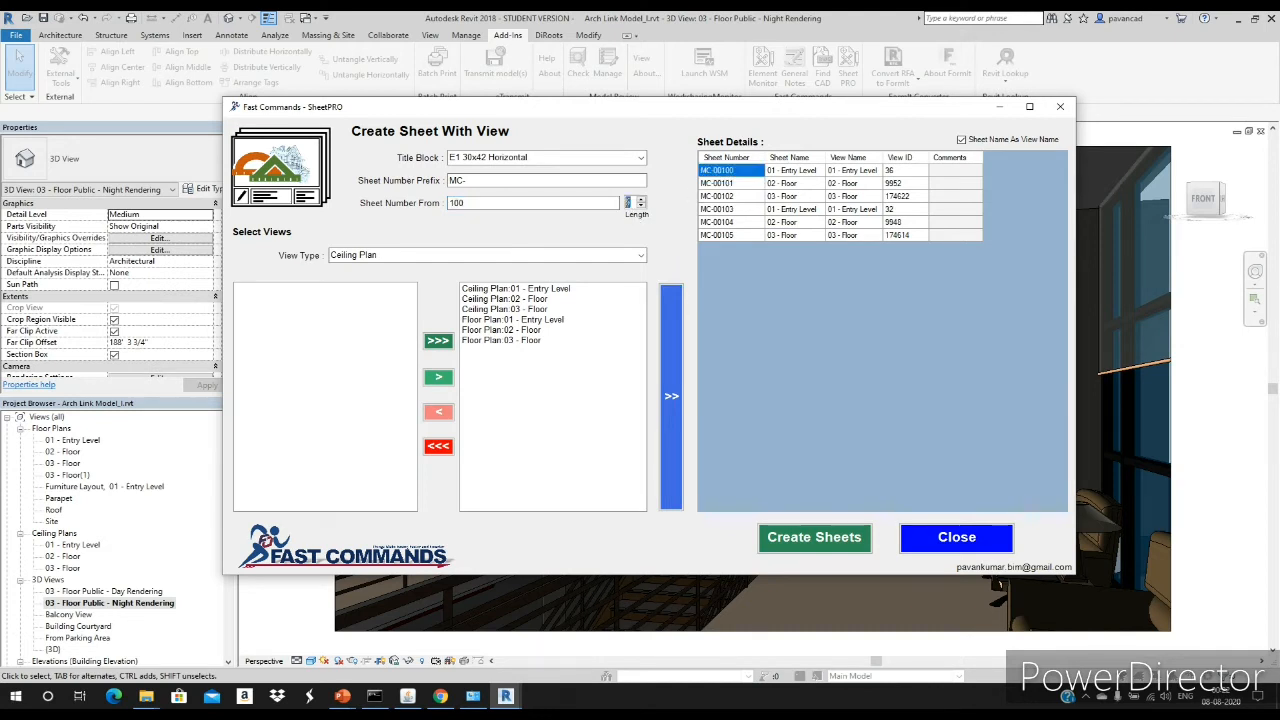
pyautogui.click(737, 170)
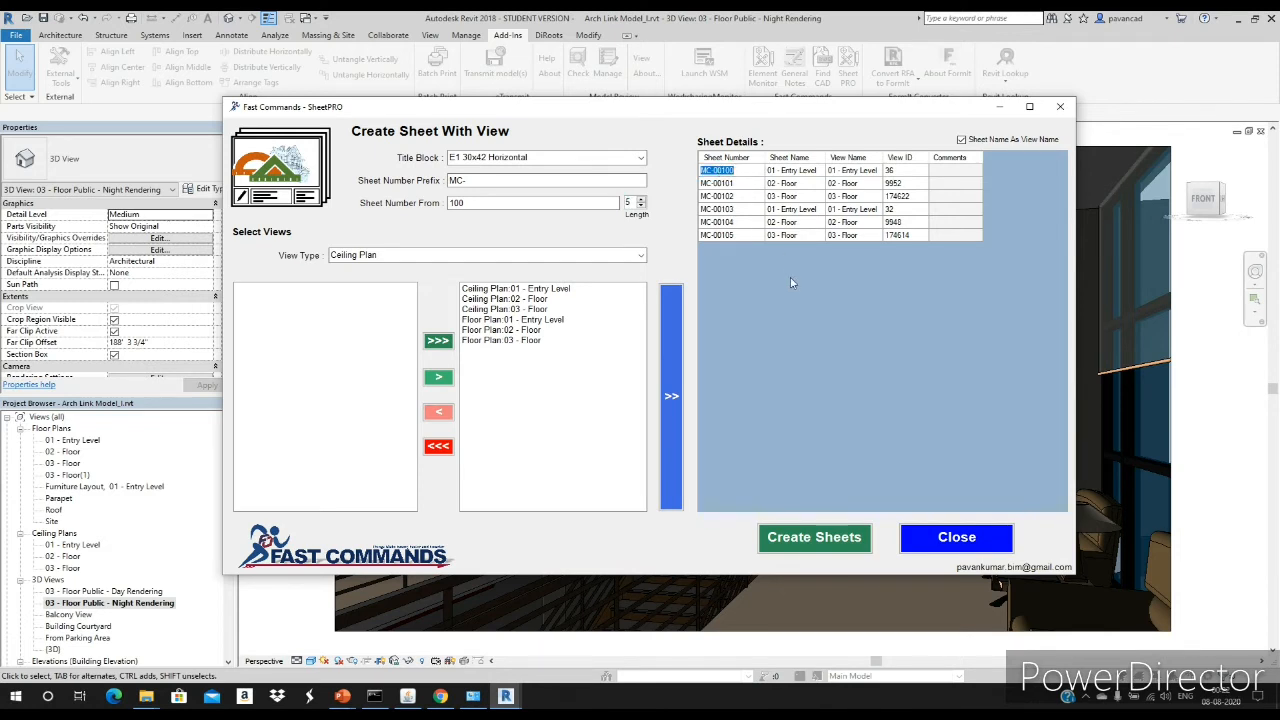
# Step: Try the custom sheet names adsfasd and asdfasd for the first two sheets, and restore the sheet names taken from the view names
pyautogui.click(962, 141)
pyautogui.click(783, 172)
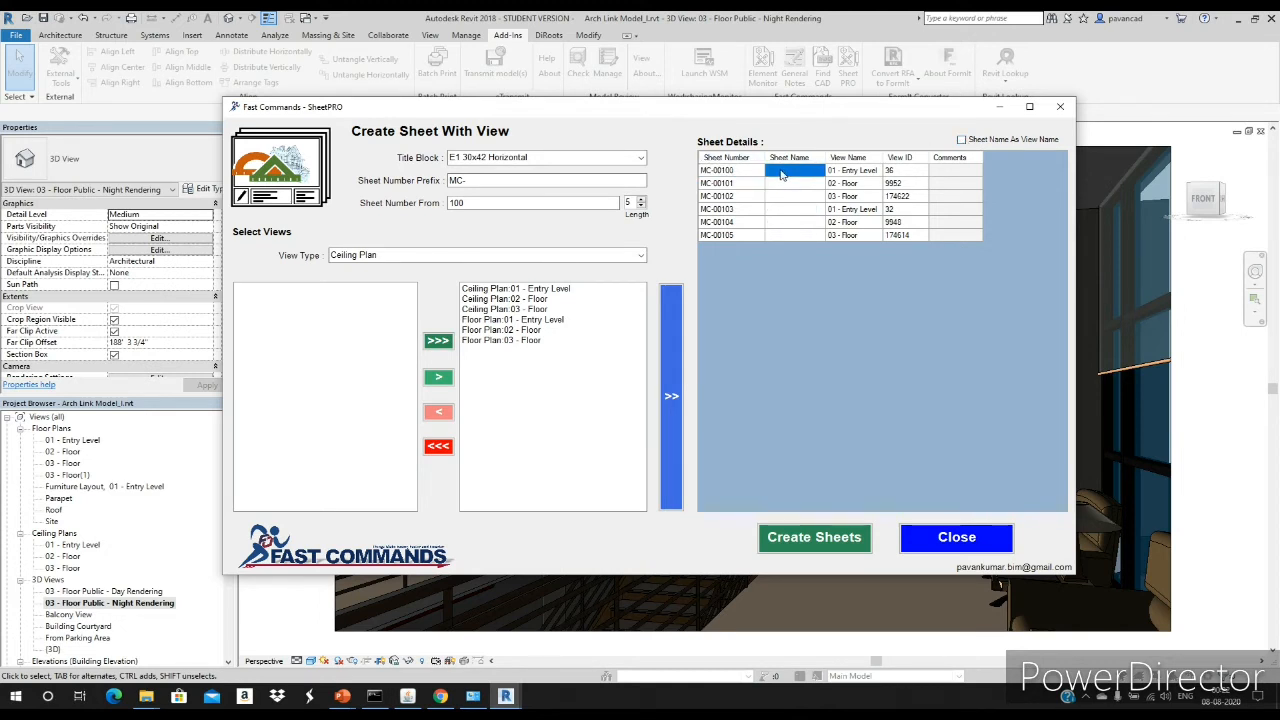
pyautogui.click(782, 172)
pyautogui.write('adsfasd')
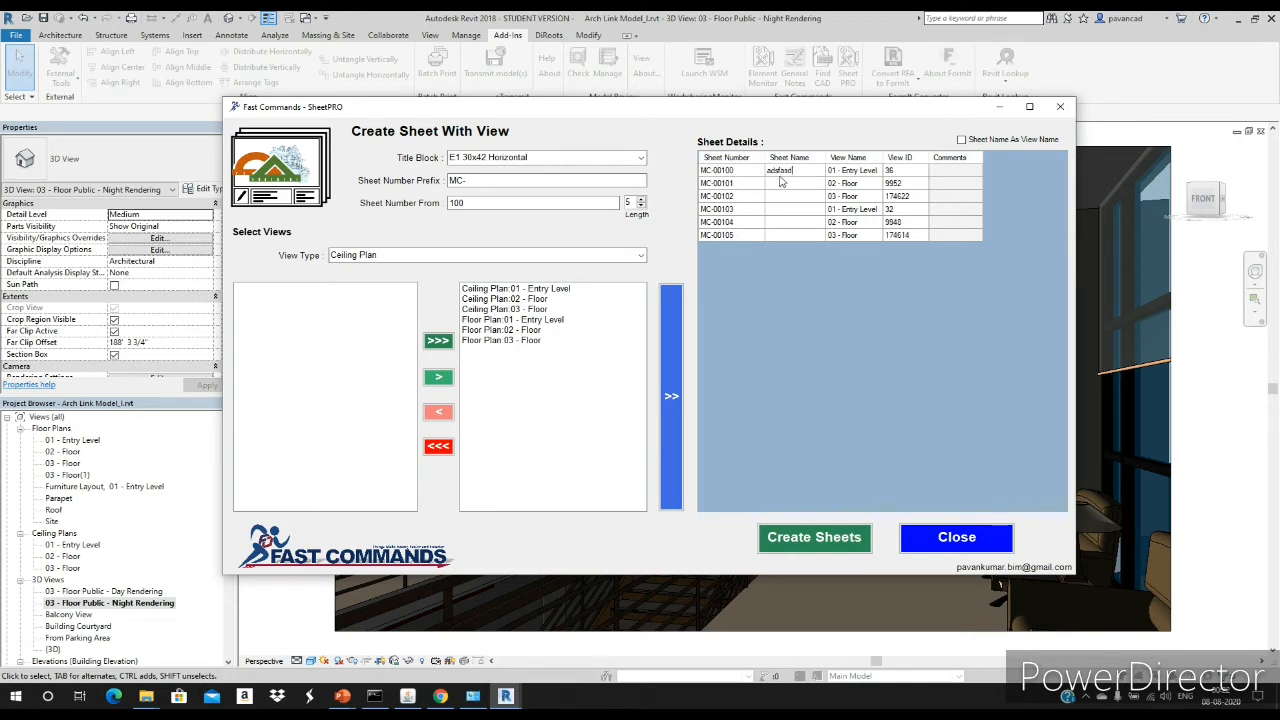
pyautogui.click(783, 184)
pyautogui.write('asdfasd')
pyautogui.click(785, 197)
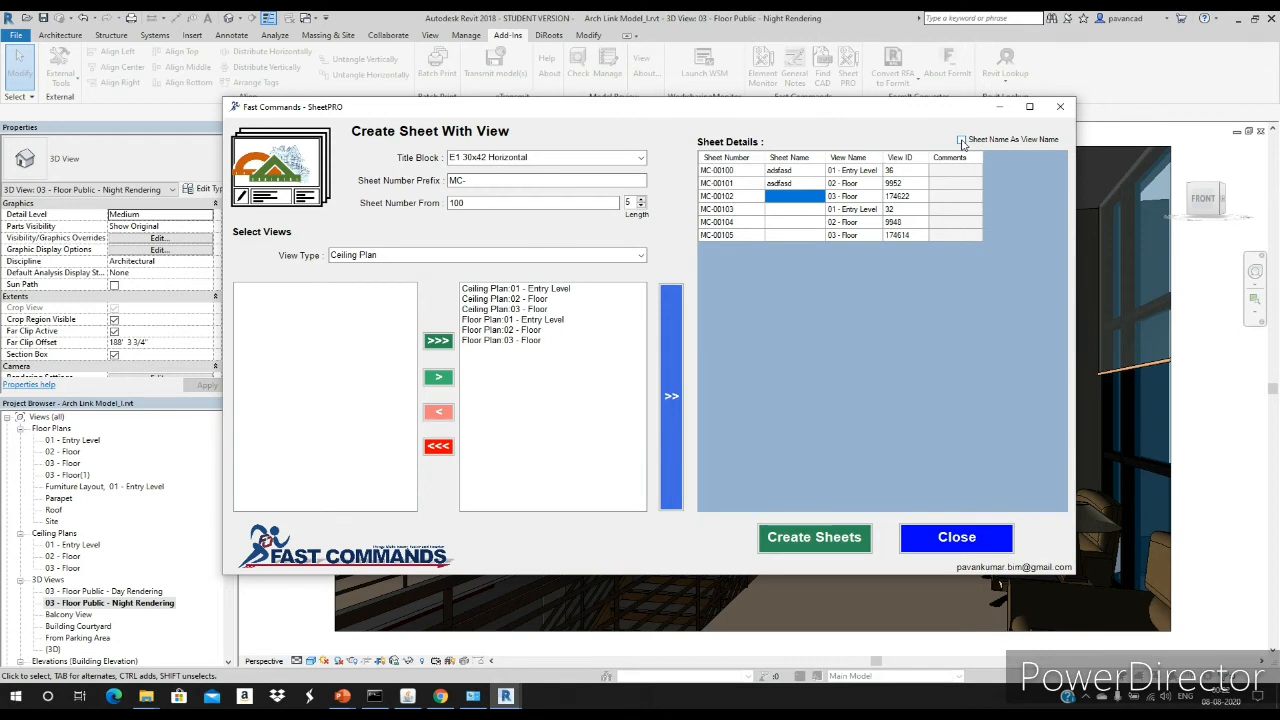
pyautogui.click(961, 141)
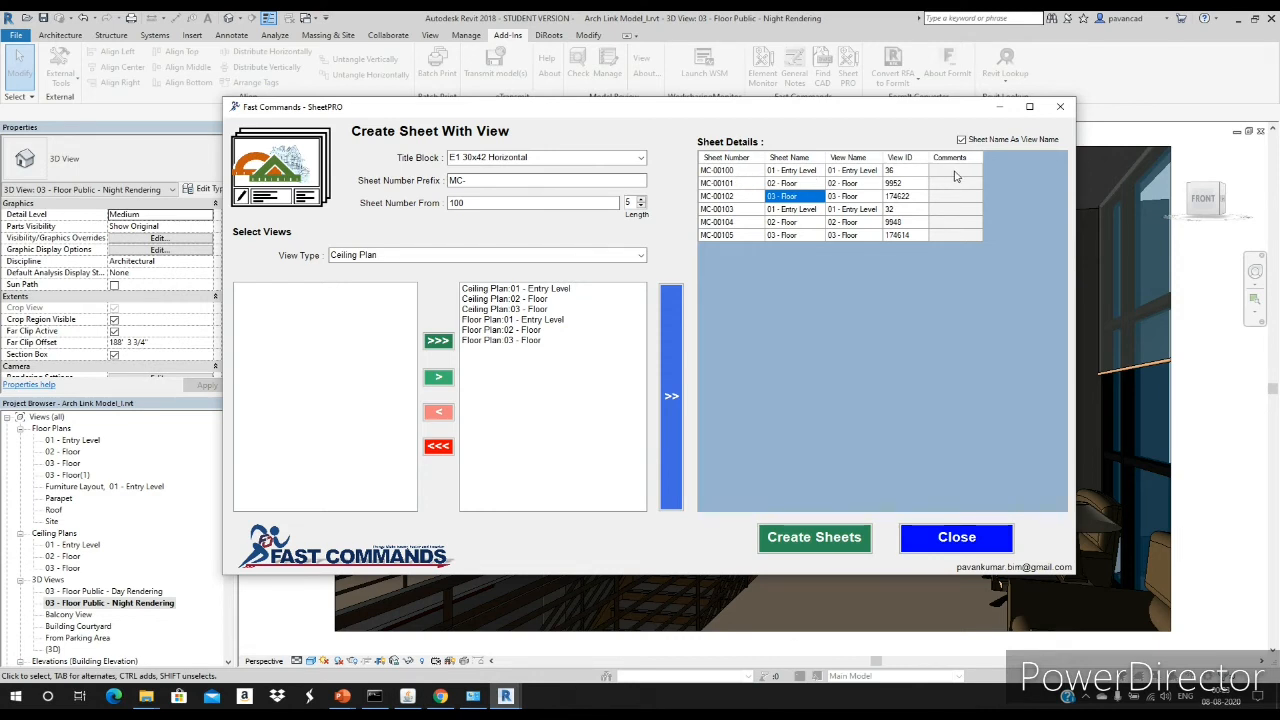
# Step: Create the sheets from the listed details and expand the Sheets (all) branch of the project browser
pyautogui.click(805, 539)
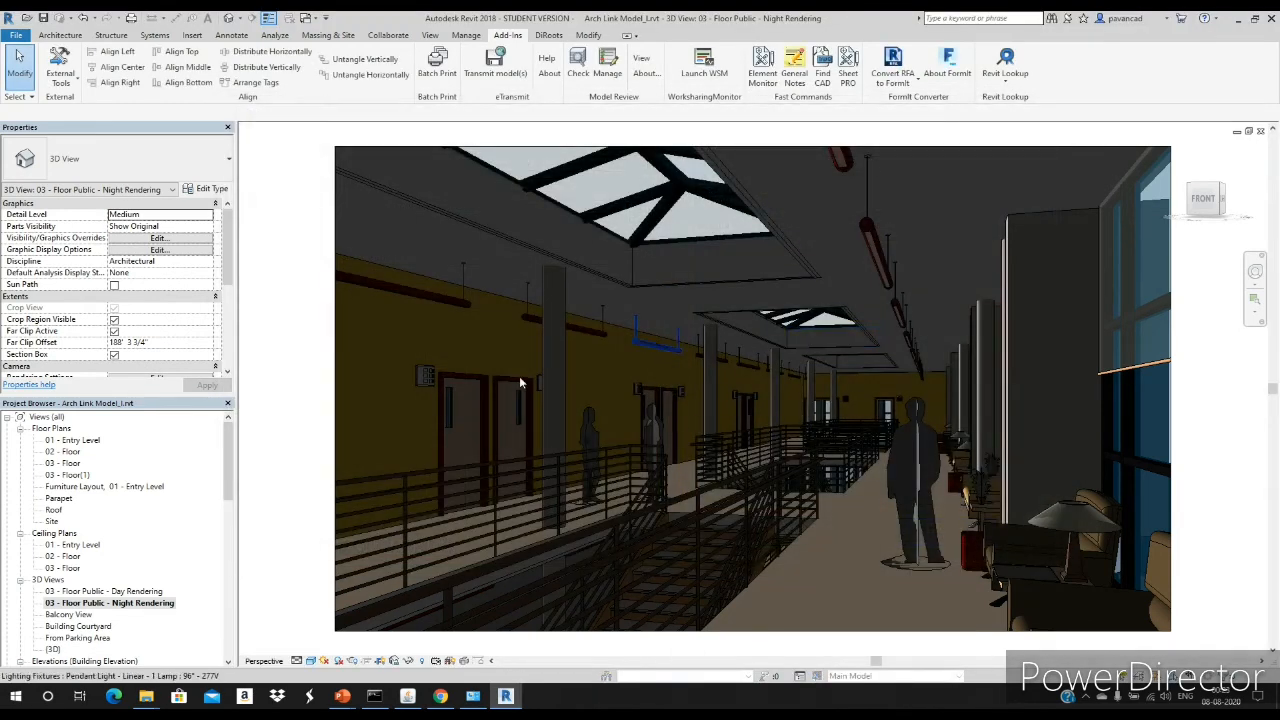
pyautogui.moveTo(230, 483); pyautogui.dragTo(230, 625)
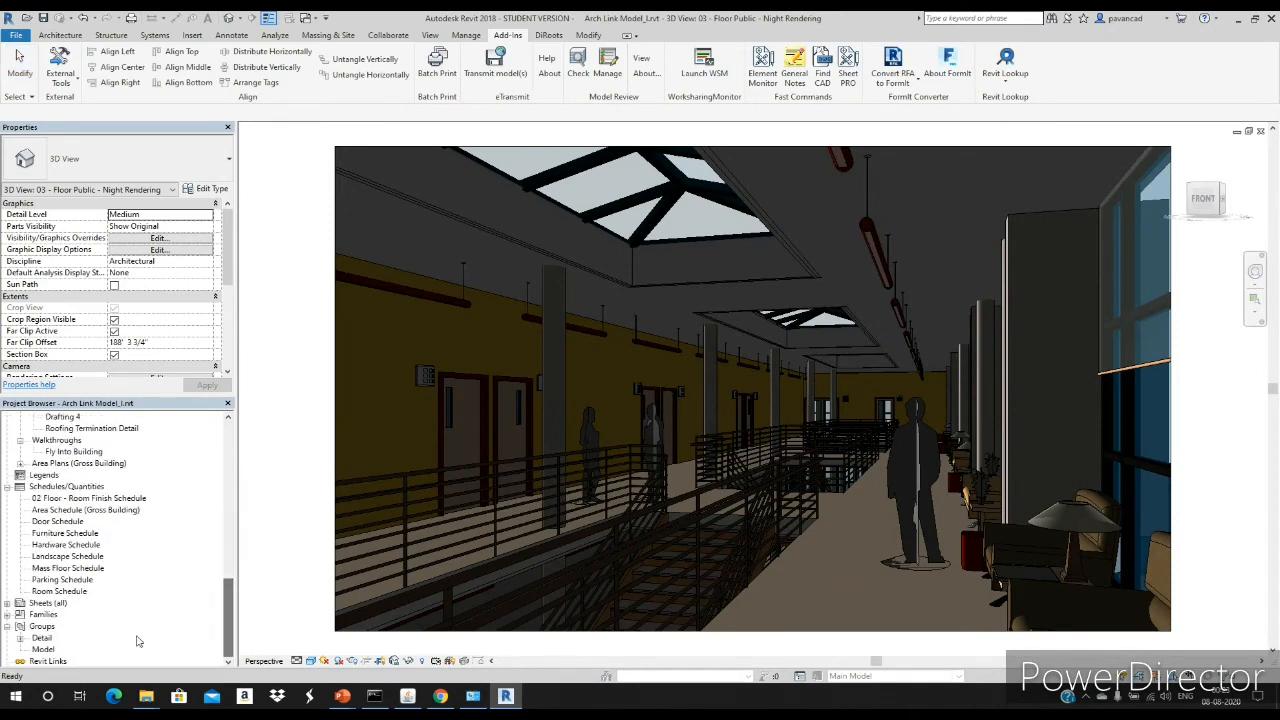
pyautogui.click(19, 603)
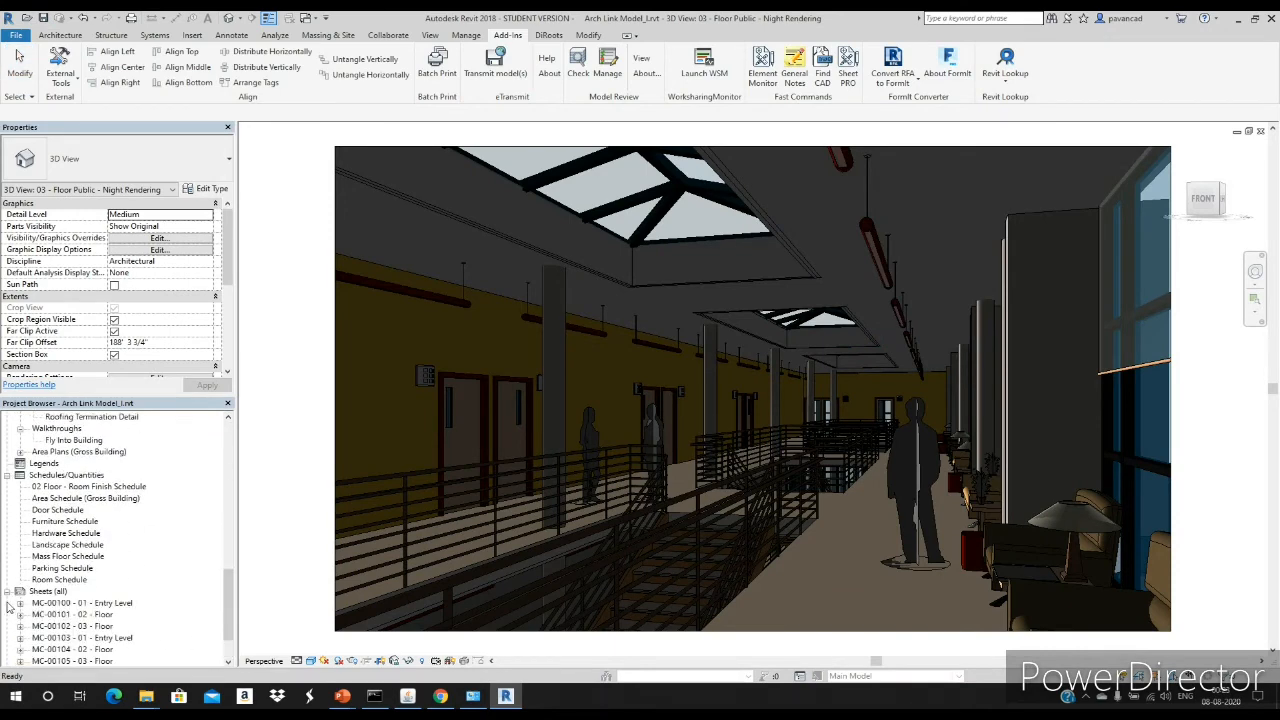
# Step: Open sheets MC-00100 through MC-00103 one by one to examine the views placed on them
pyautogui.doubleClick(80, 603)
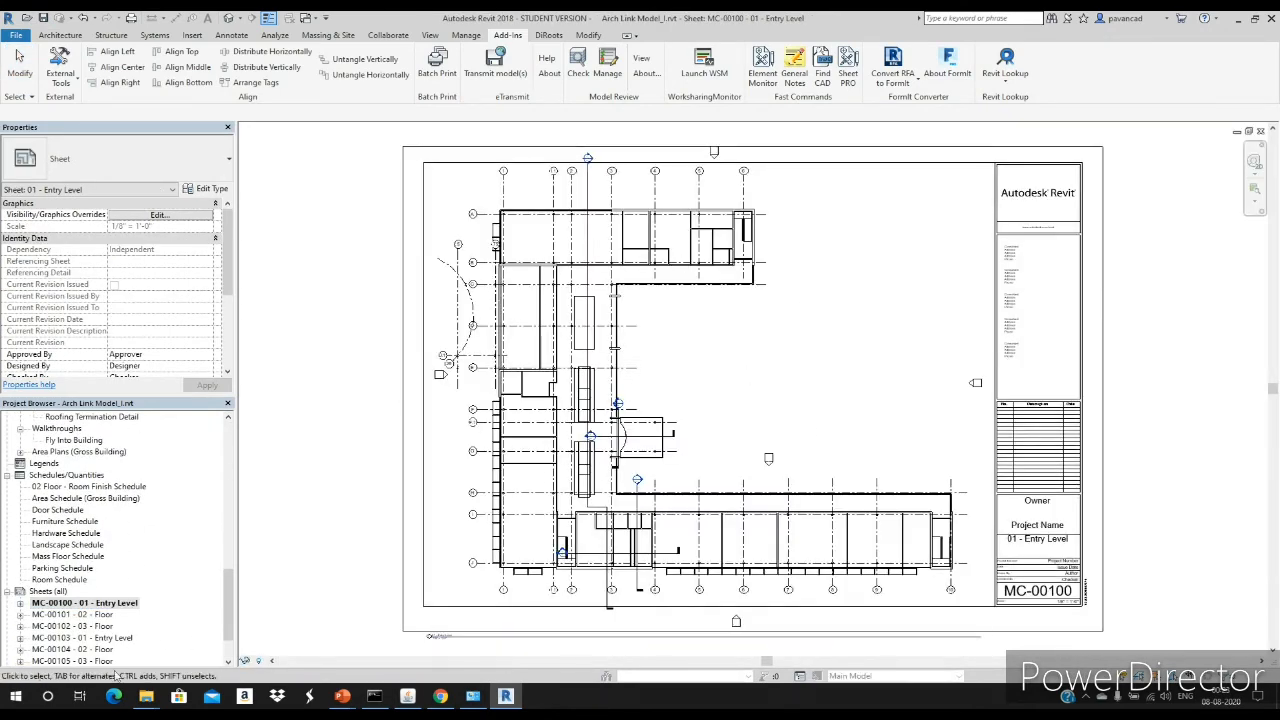
pyautogui.click(83, 616)
pyautogui.doubleClick(85, 626)
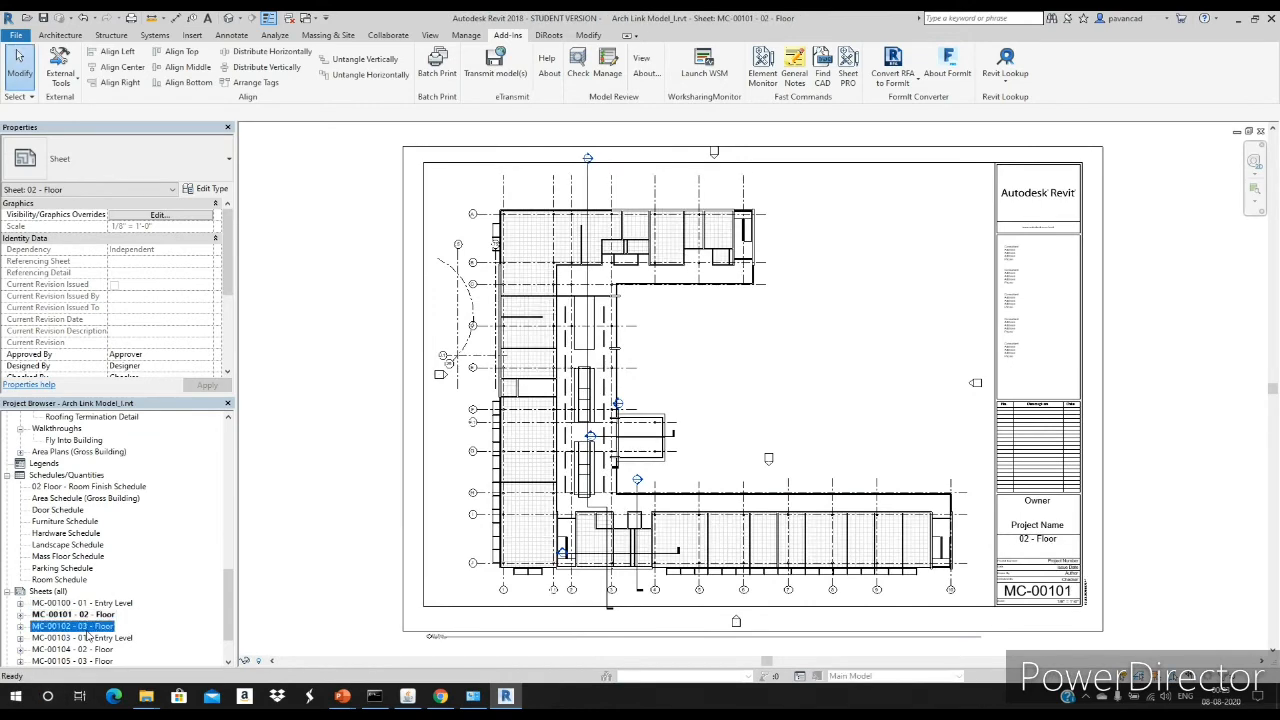
pyautogui.click(97, 638)
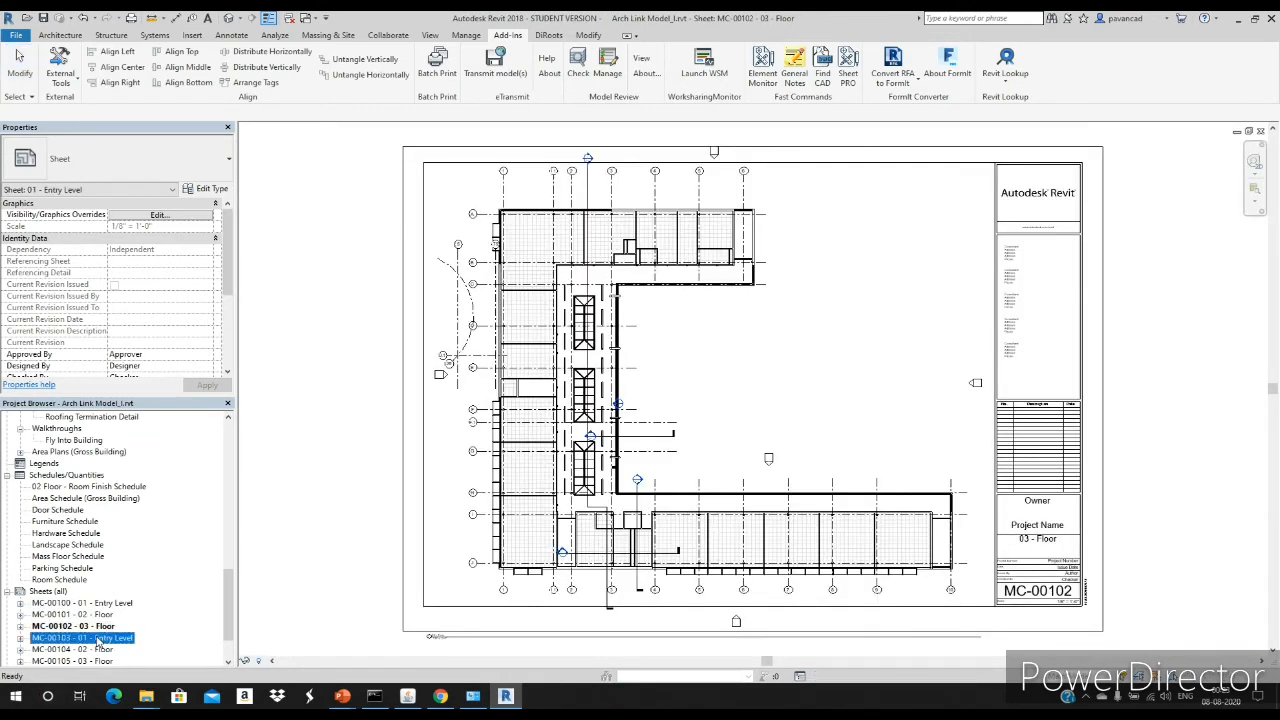
pyautogui.doubleClick(97, 638)
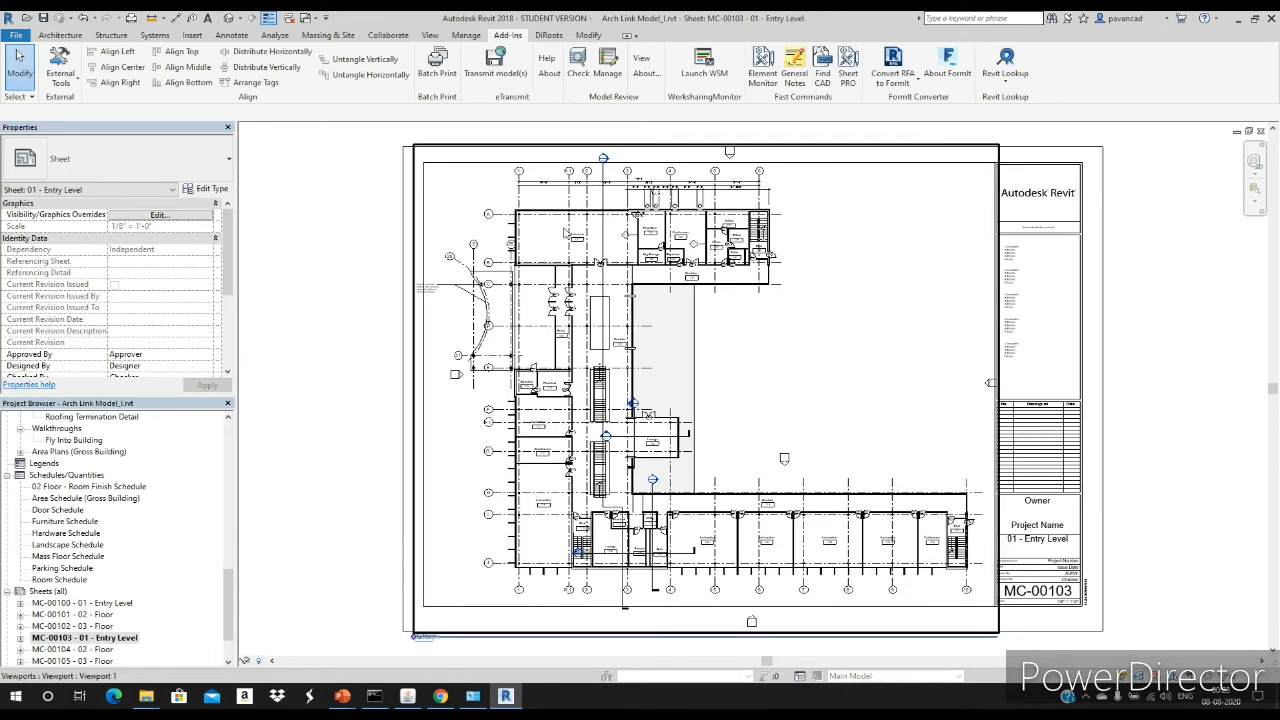
# Step: Reopen SheetPRO and set the sheet number prefix to MC-, the starting number to 100 and the number length to 5
pyautogui.click(849, 72)
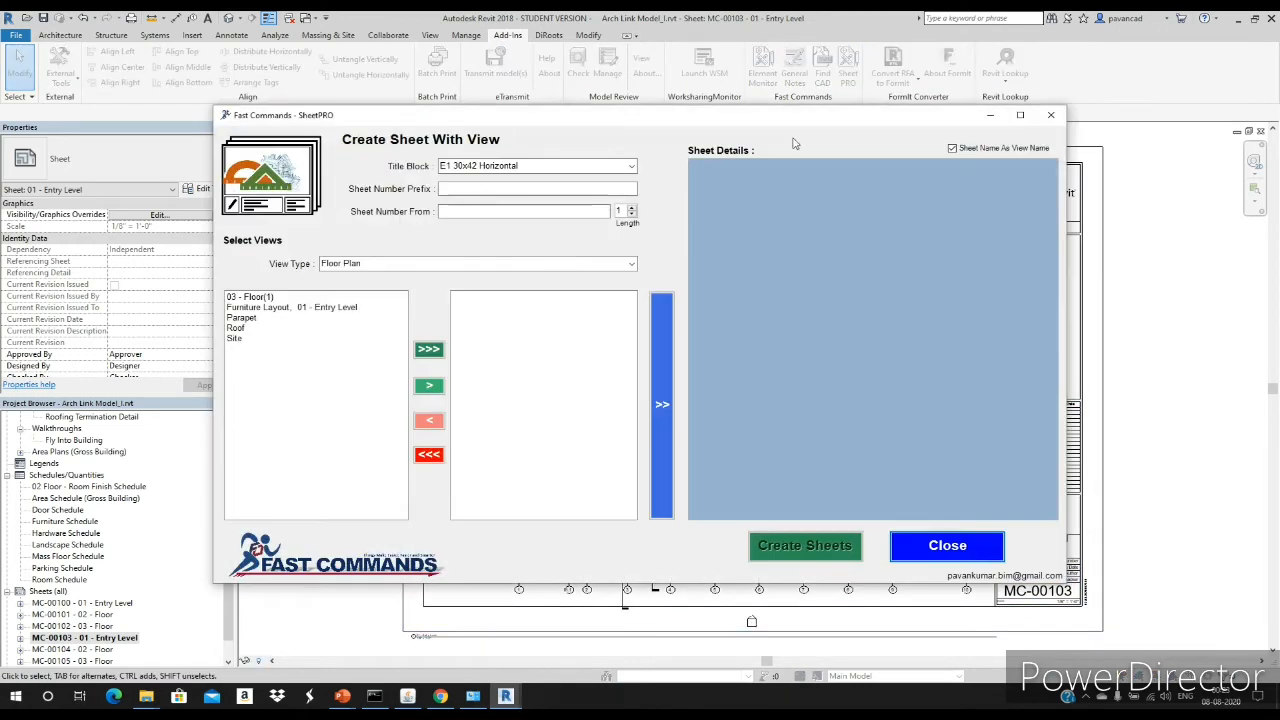
pyautogui.click(597, 187)
pyautogui.write('mc')
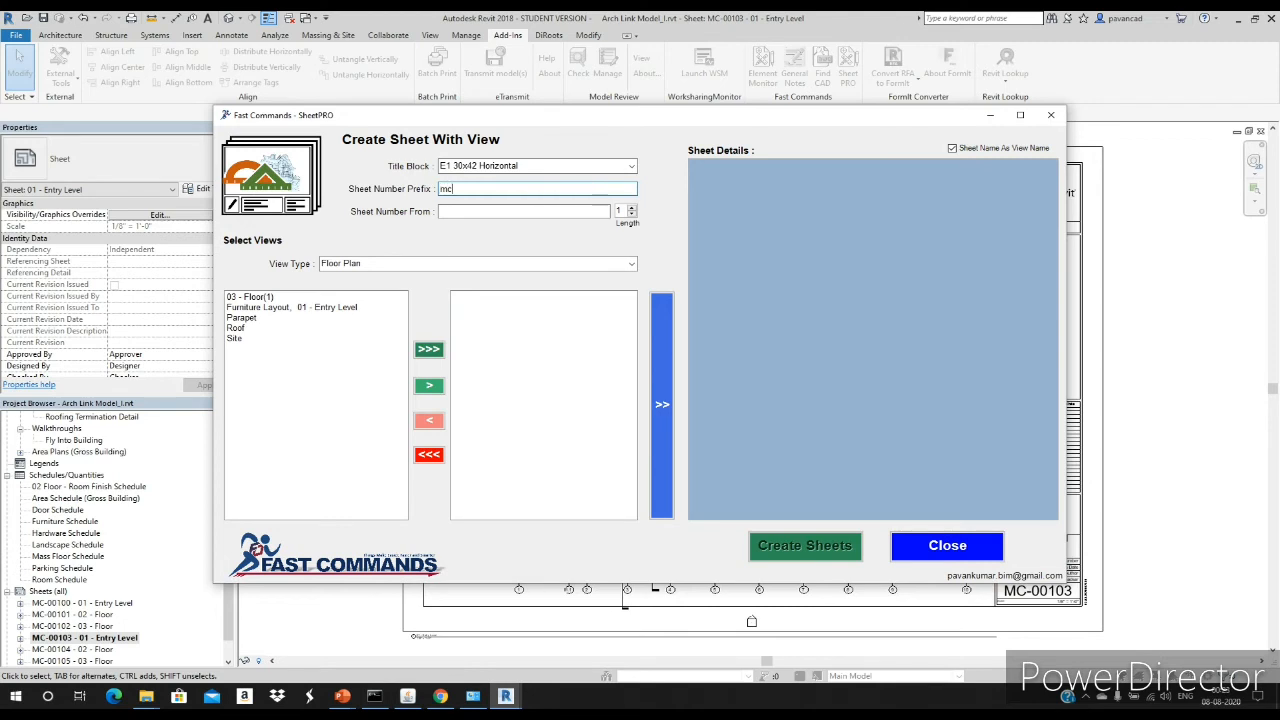
pyautogui.press('BackSpace')
pyautogui.press('BackSpace')
pyautogui.write('MC-')
pyautogui.press('Tab')
pyautogui.write('100')
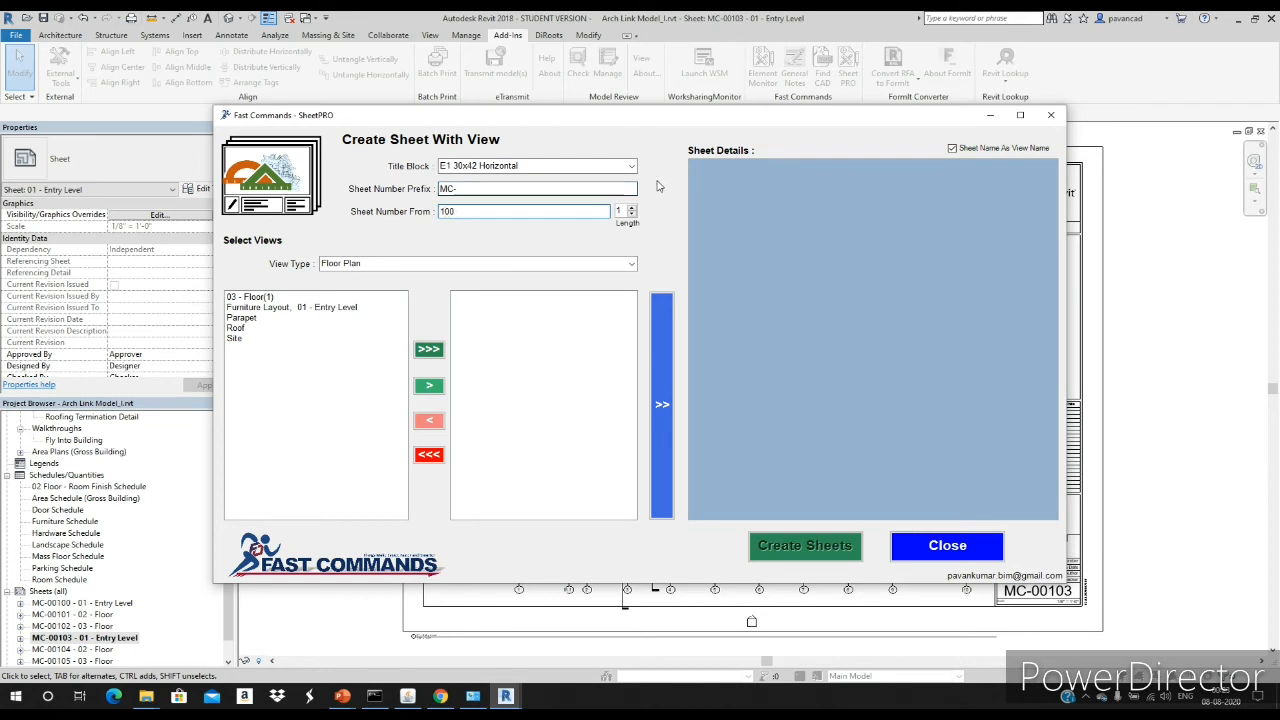
pyautogui.click(633, 208)
pyautogui.click(633, 208)
pyautogui.click(633, 209)
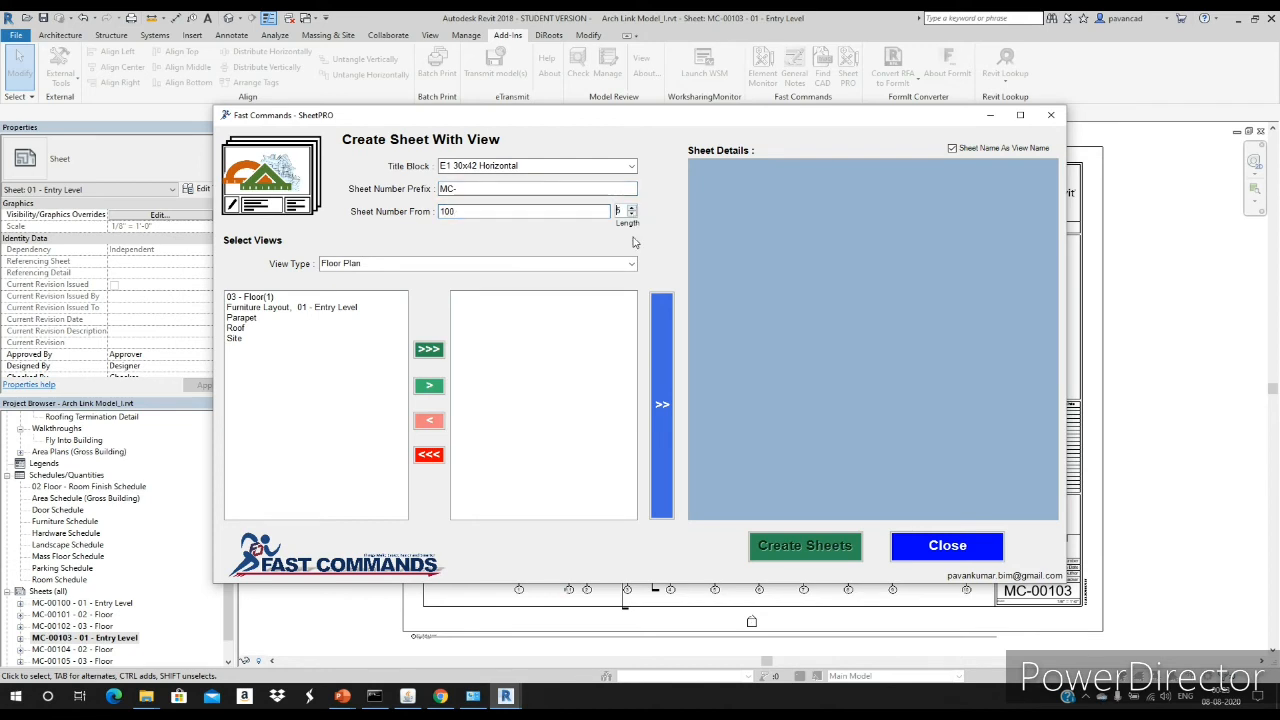
# Step: Add the floor plan view 03 - Floor(1) to the selected views and generate its sheet details
pyautogui.click(631, 265)
pyautogui.click(631, 265)
pyautogui.click(255, 297)
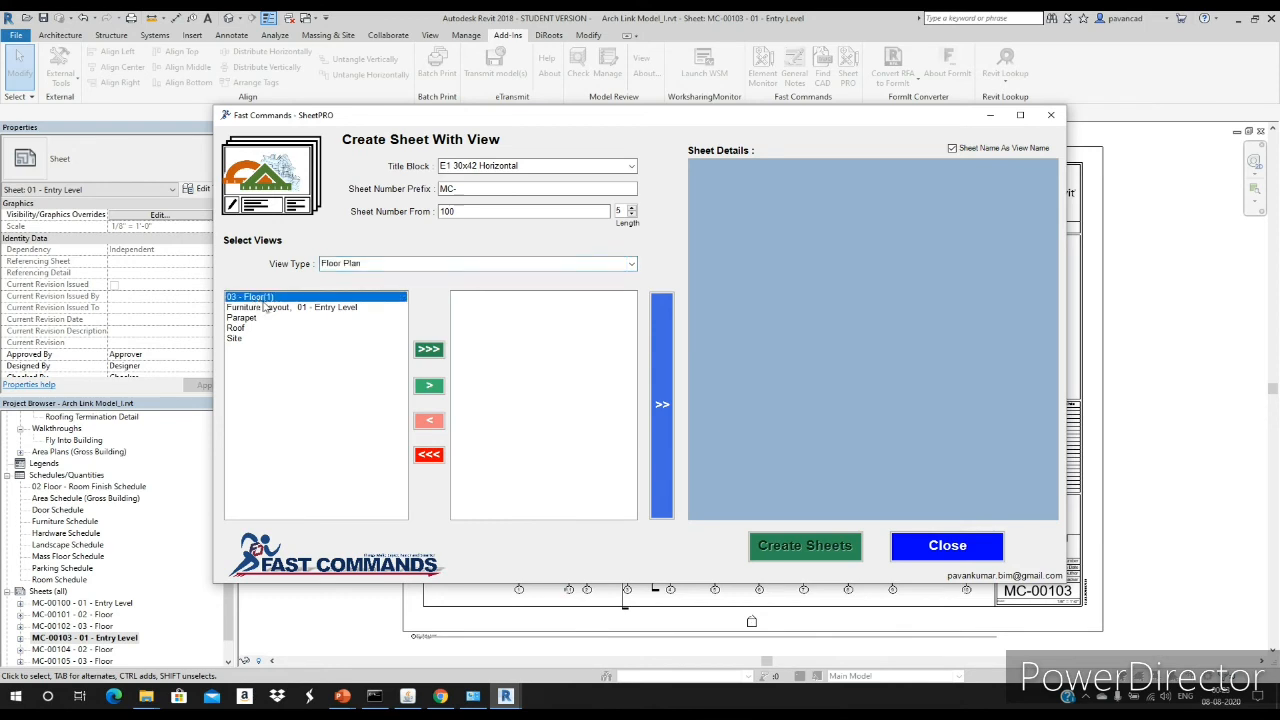
pyautogui.click(429, 385)
pyautogui.click(660, 384)
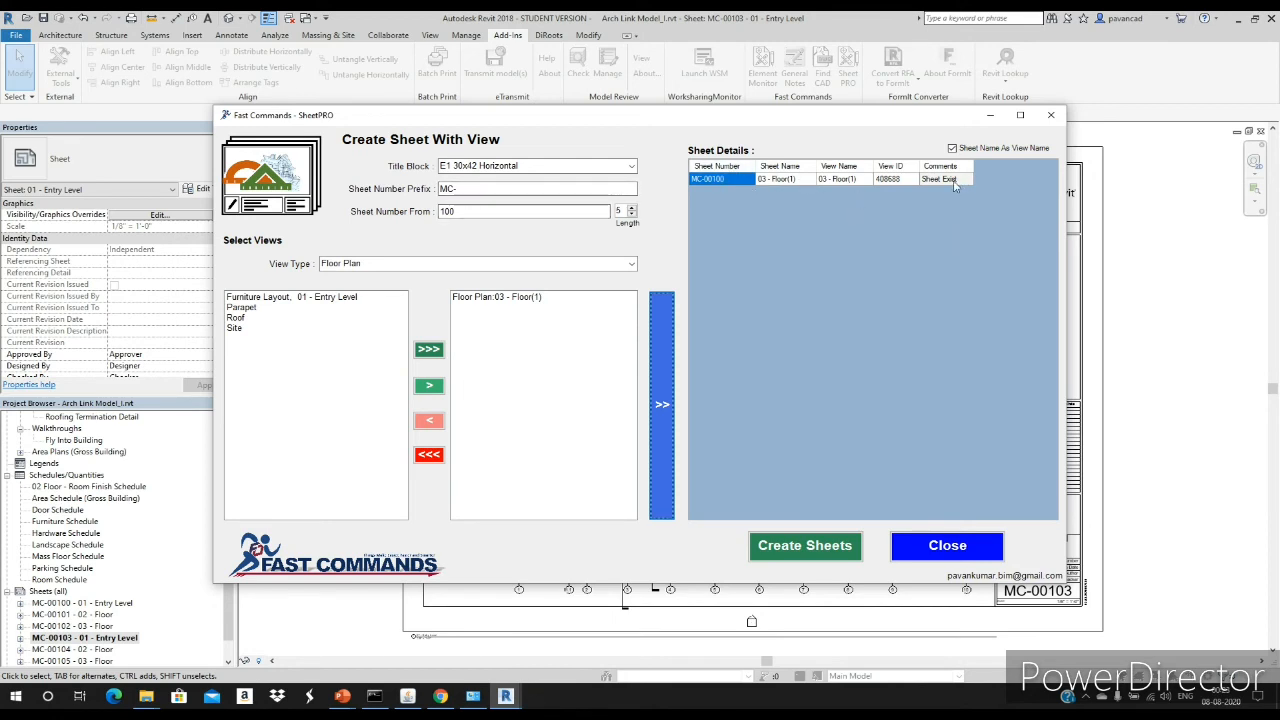
# Step: Change the sheet number of the 03 - Floor(1) entry to MC-00112 in the sheet details
pyautogui.click(727, 178)
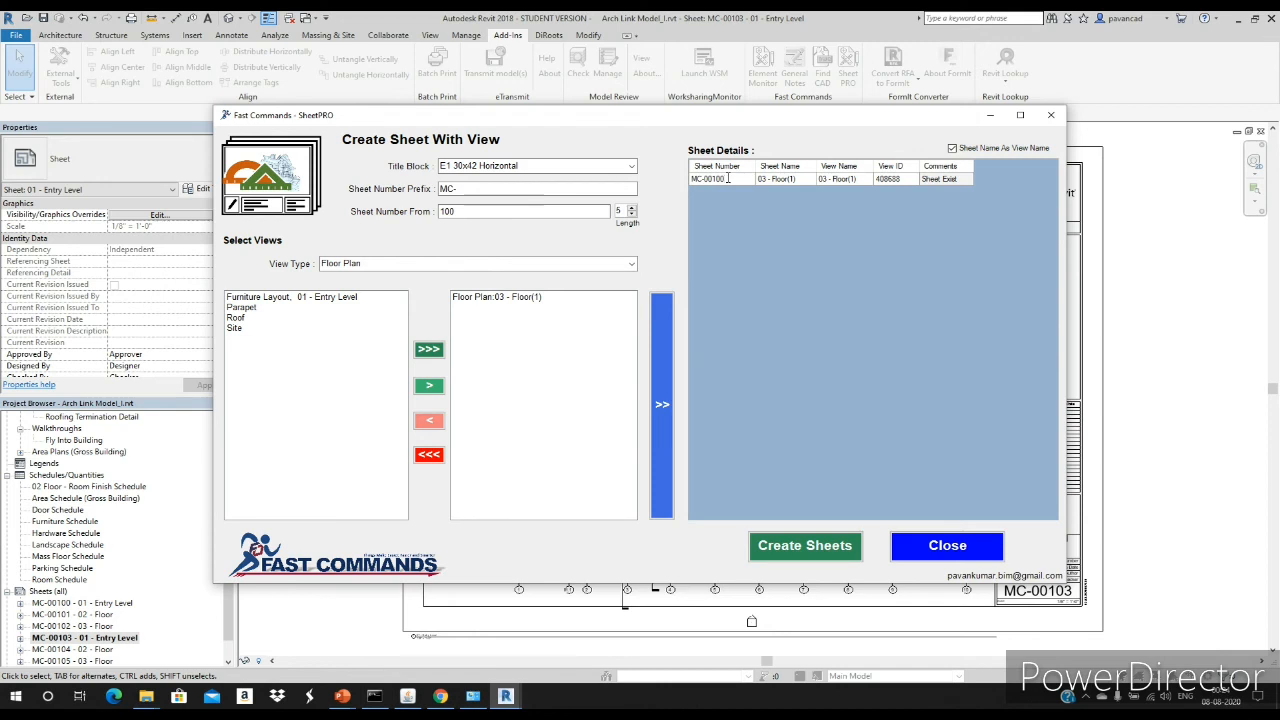
pyautogui.press('BackSpace')
pyautogui.press('BackSpace')
pyautogui.press('Tab')
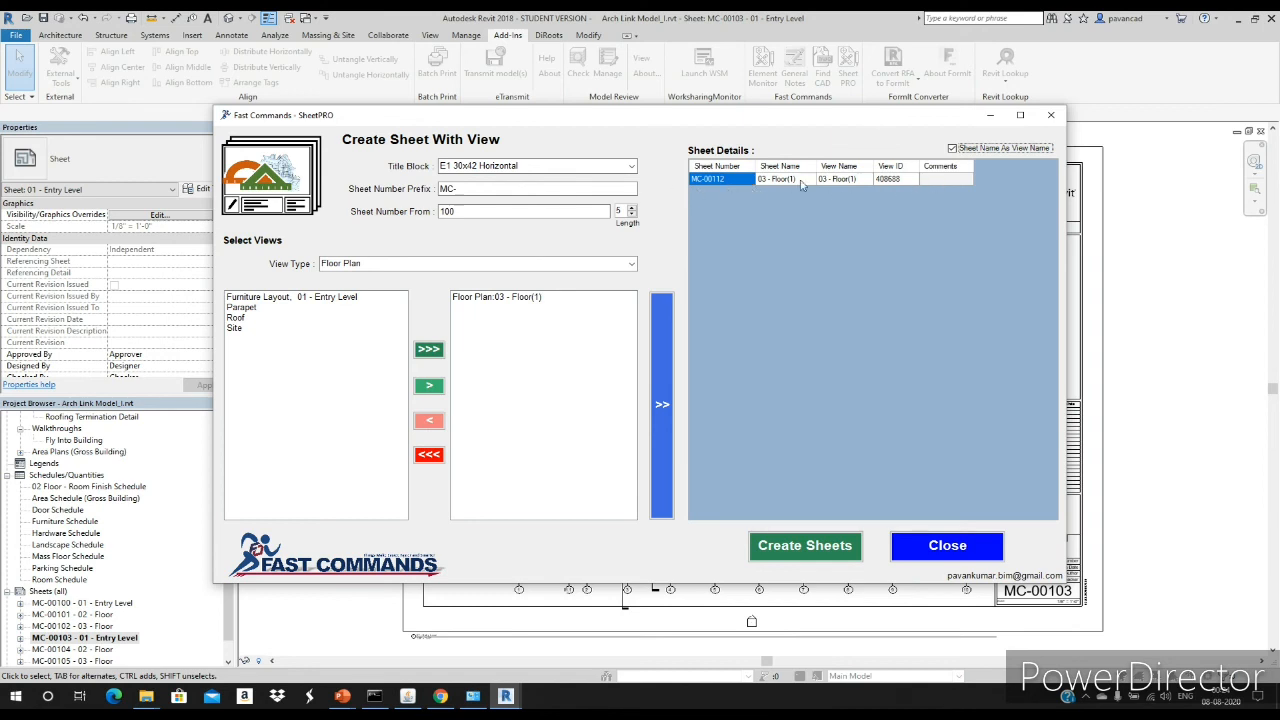
# Step: Create the sheet for 03 - Floor(1) and open MC-00112 from the project browser
pyautogui.click(816, 546)
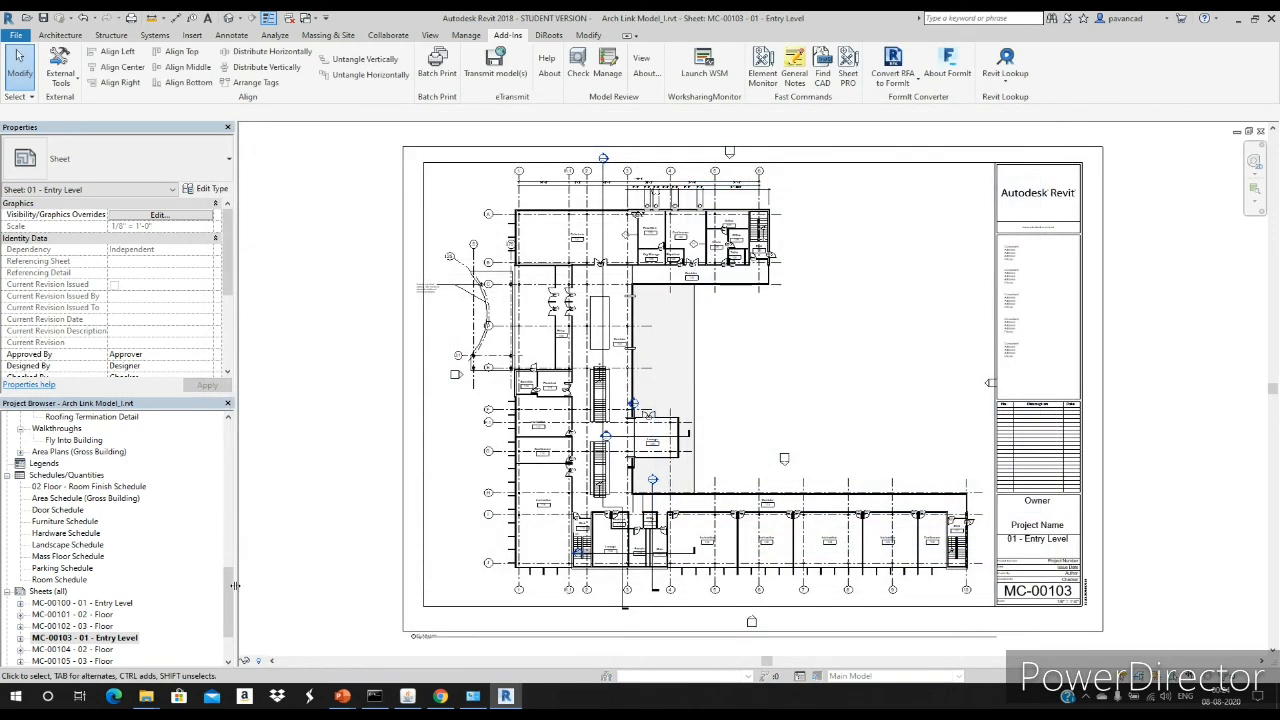
pyautogui.scroll(-2, 230, 590)
pyautogui.doubleClick(78, 603)
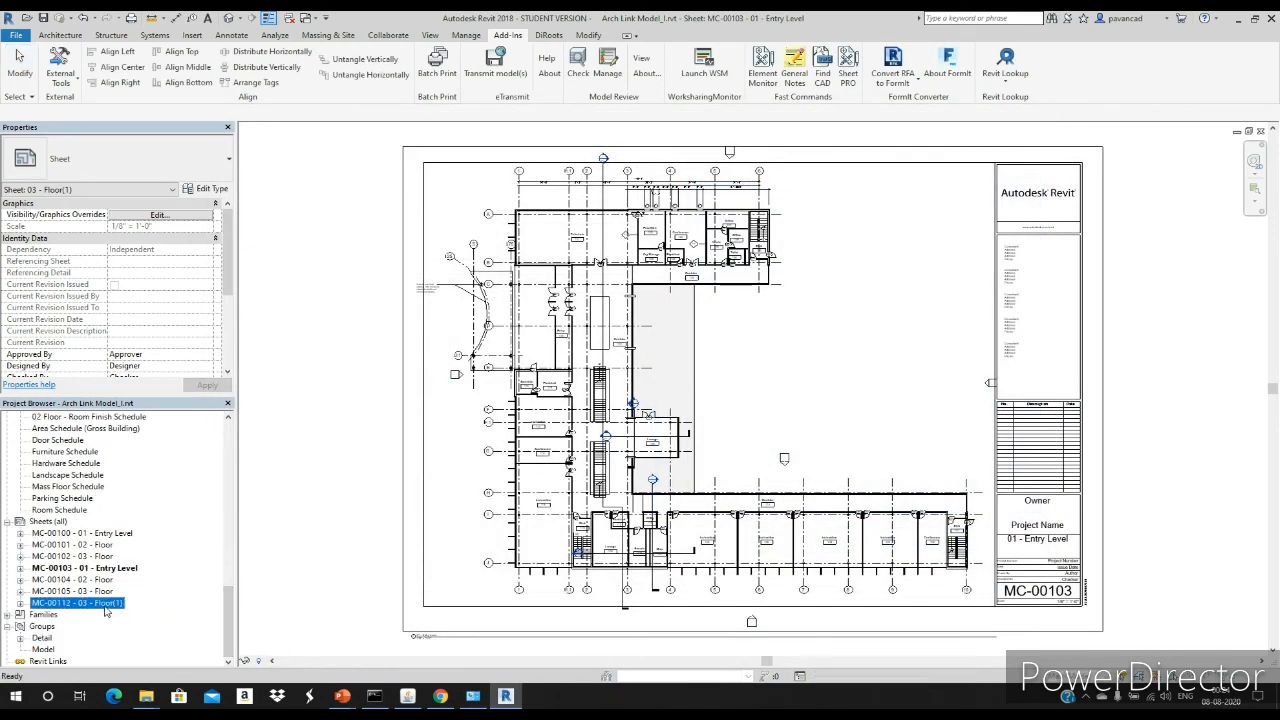